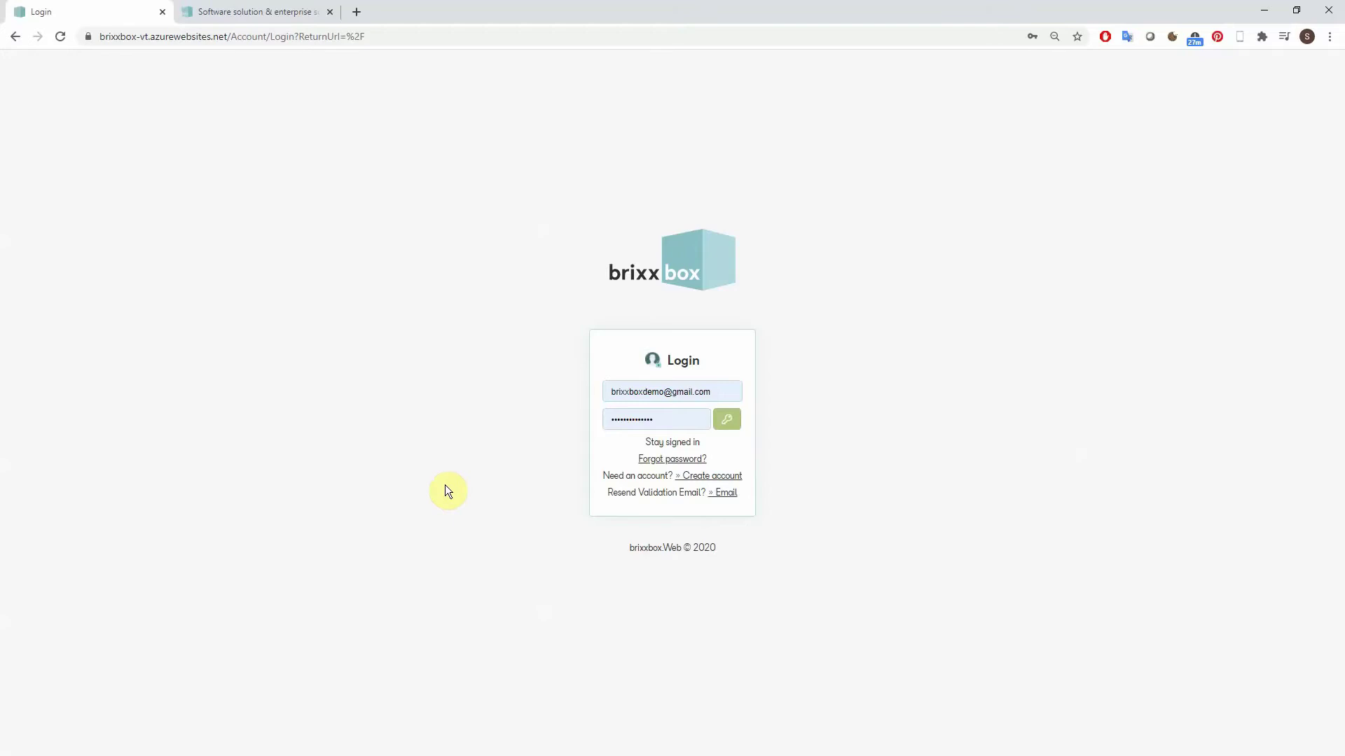
- Sign in, glance at the Workspaces list and record search, then return to the demoERP dashboard
click(728, 420)
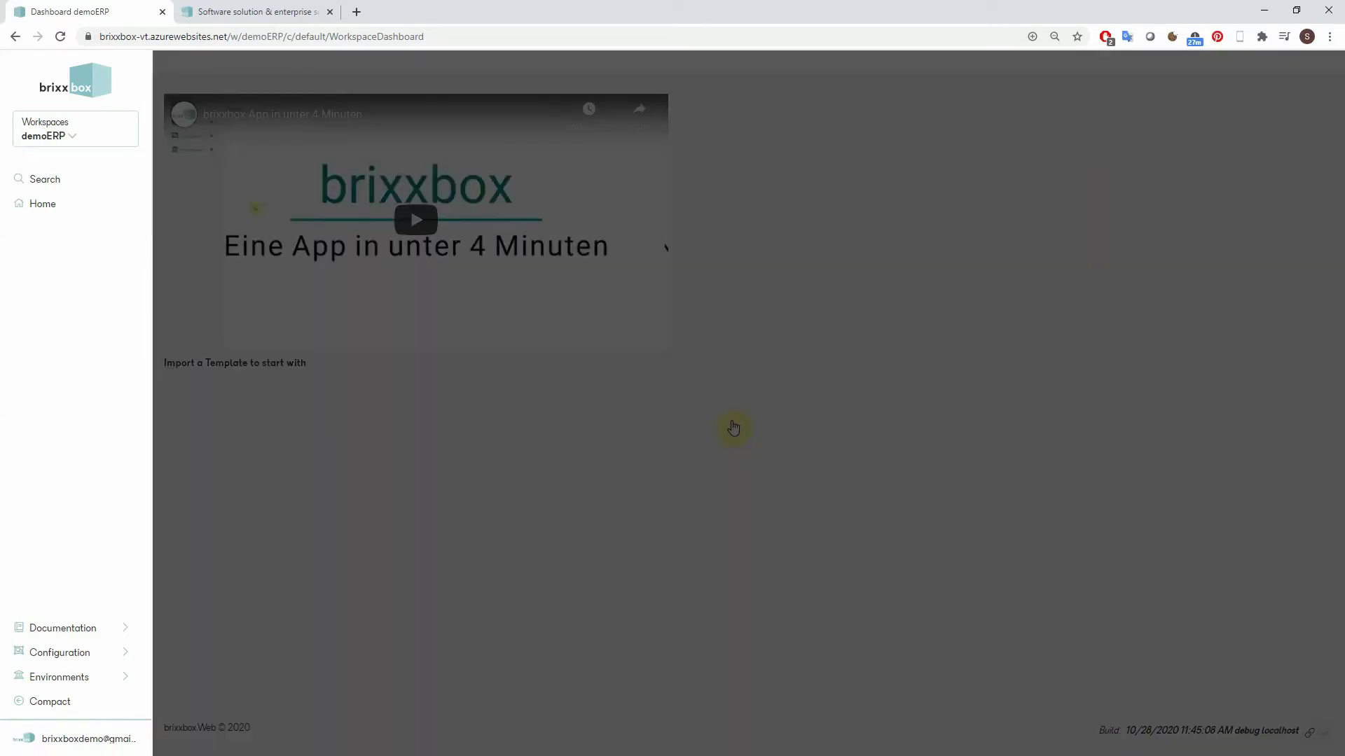
click(124, 144)
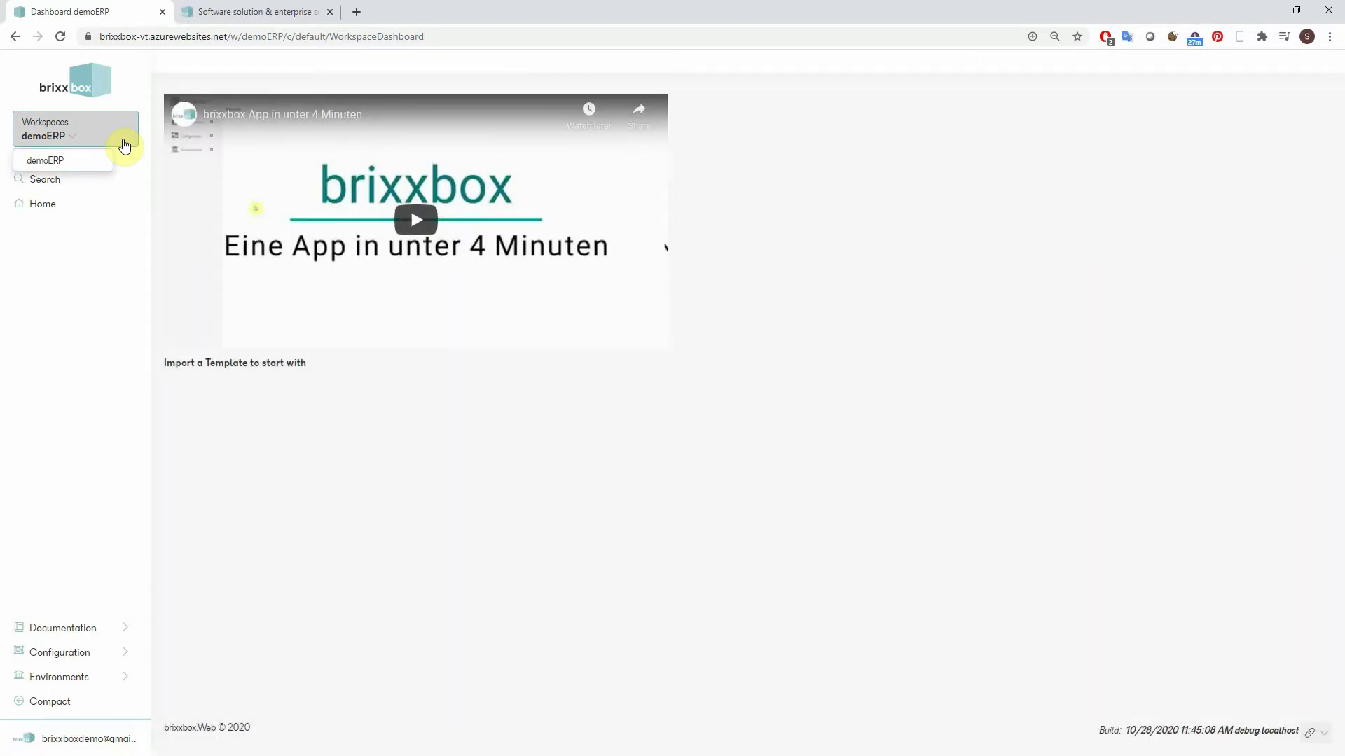
click(44, 181)
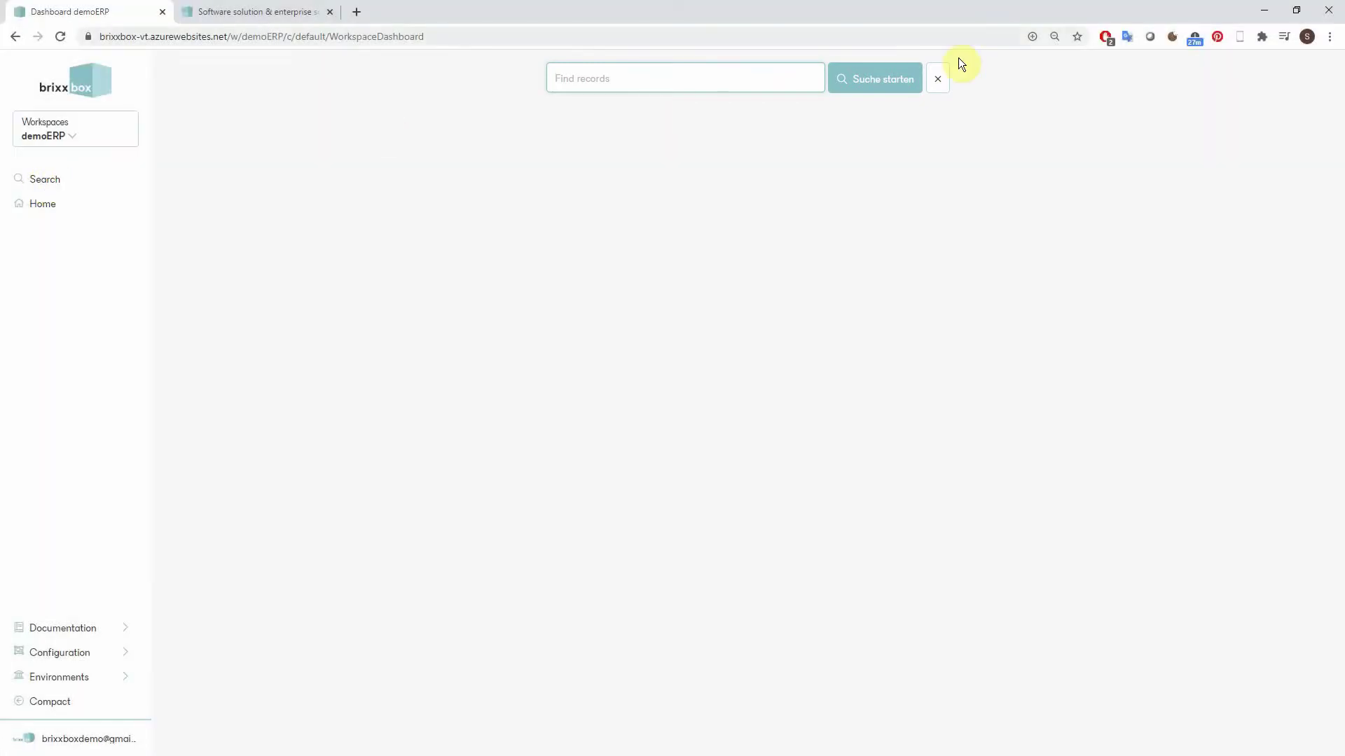
click(942, 78)
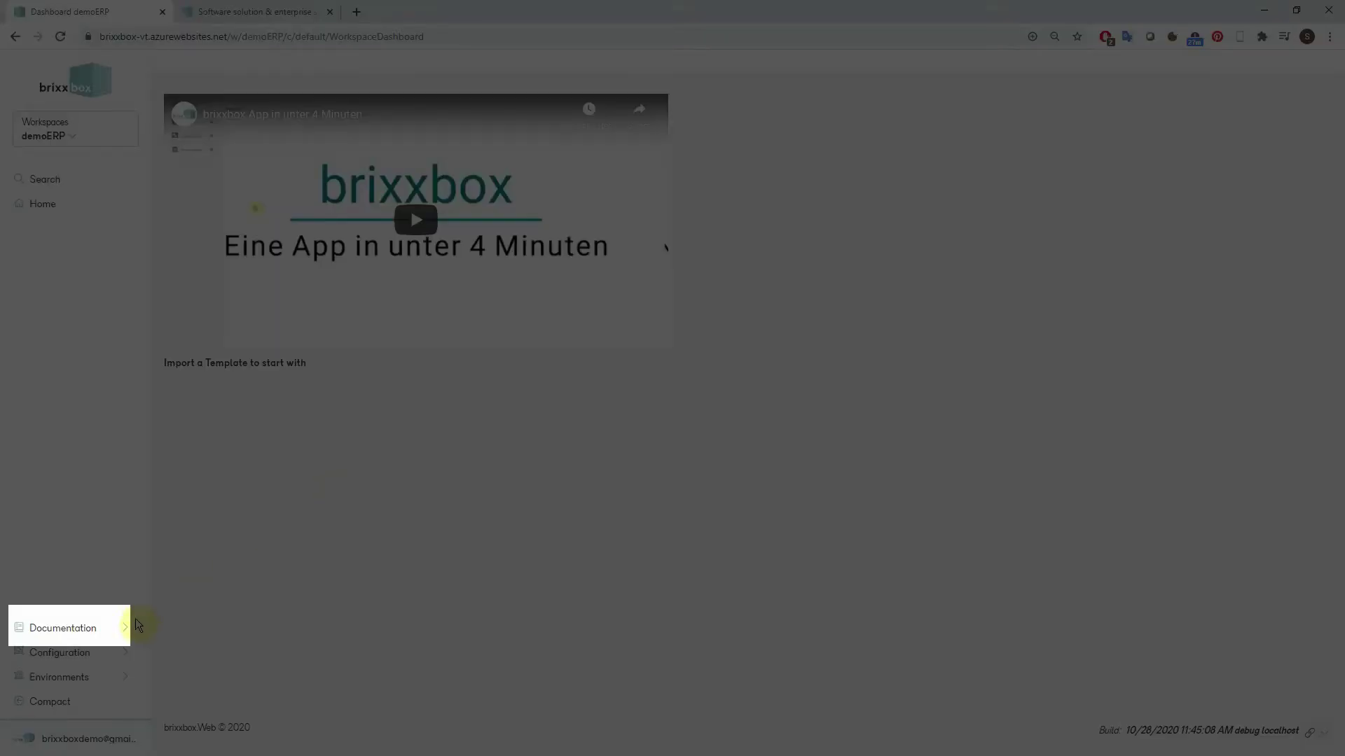
- From Documentation, open the Support Forum and Brixxbox Wiki tabs, then view the Change Log and return home
click(130, 628)
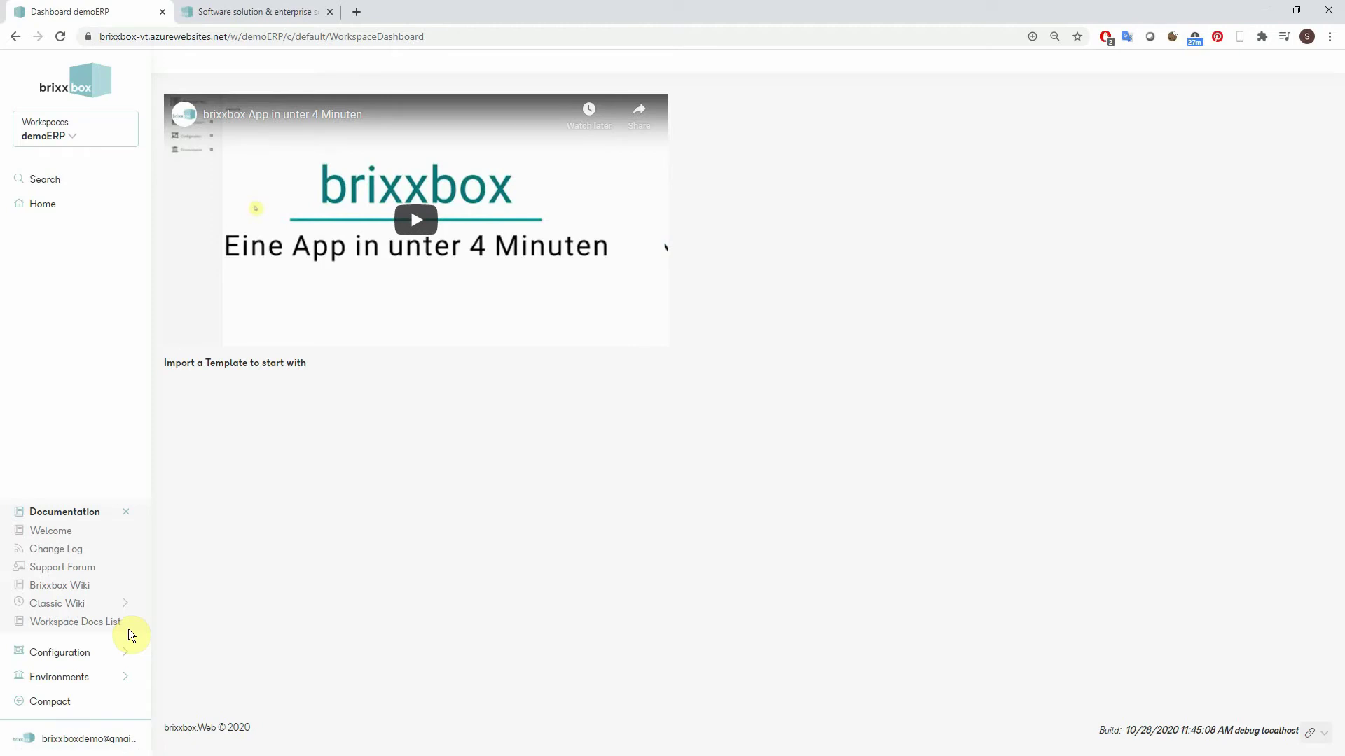
click(86, 569)
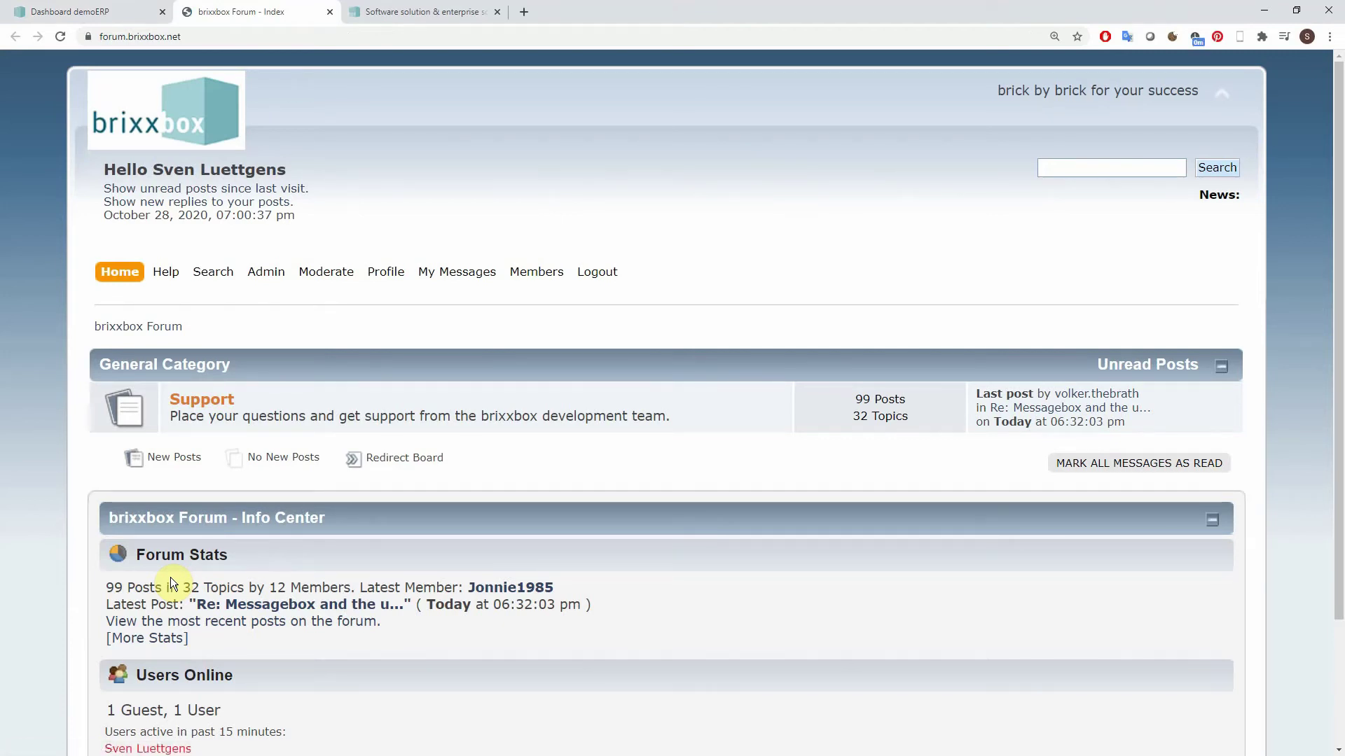
click(83, 10)
click(87, 587)
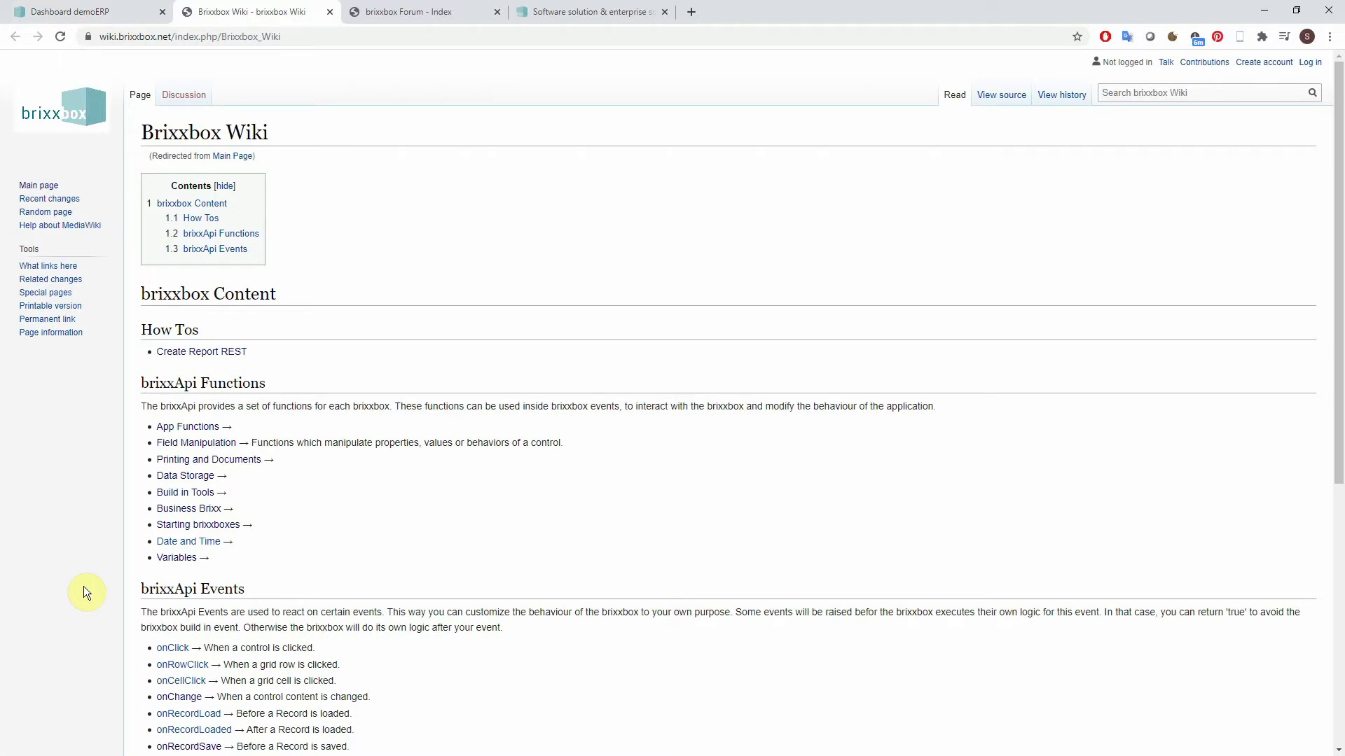
click(82, 14)
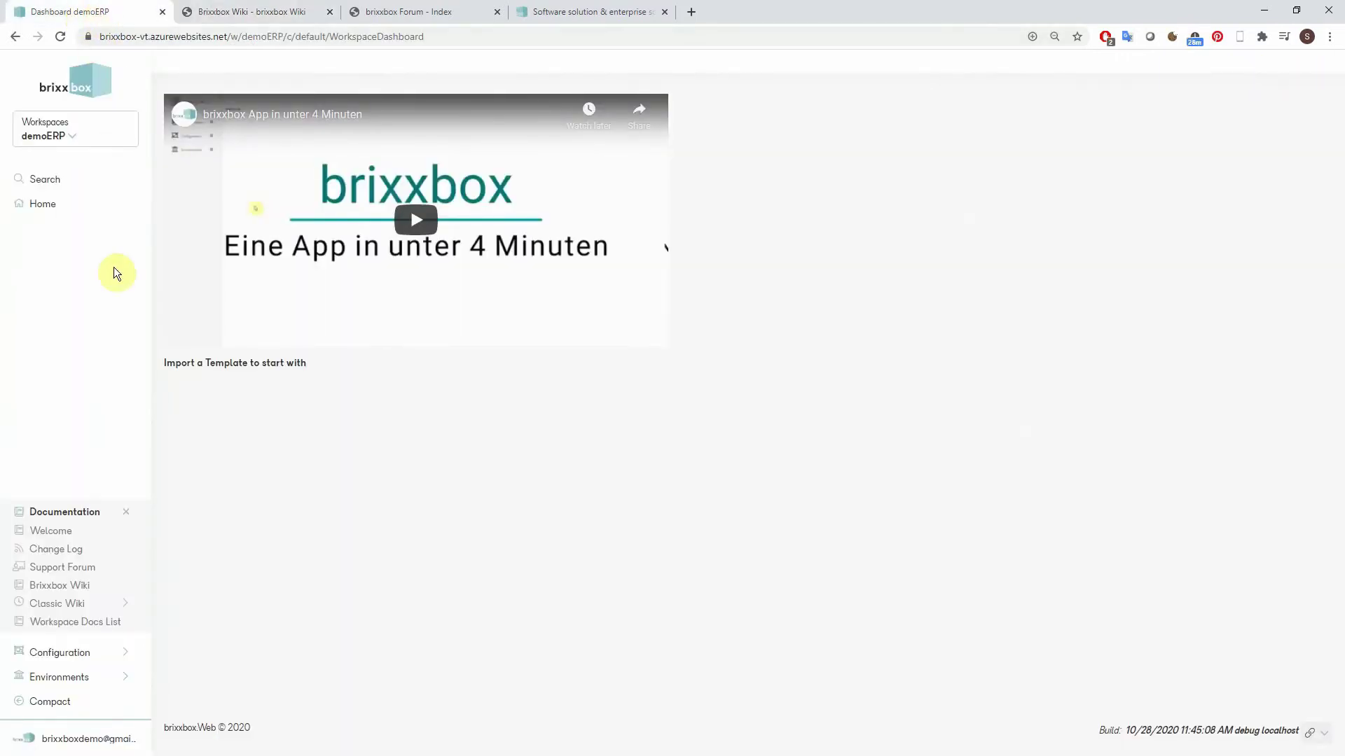
click(61, 551)
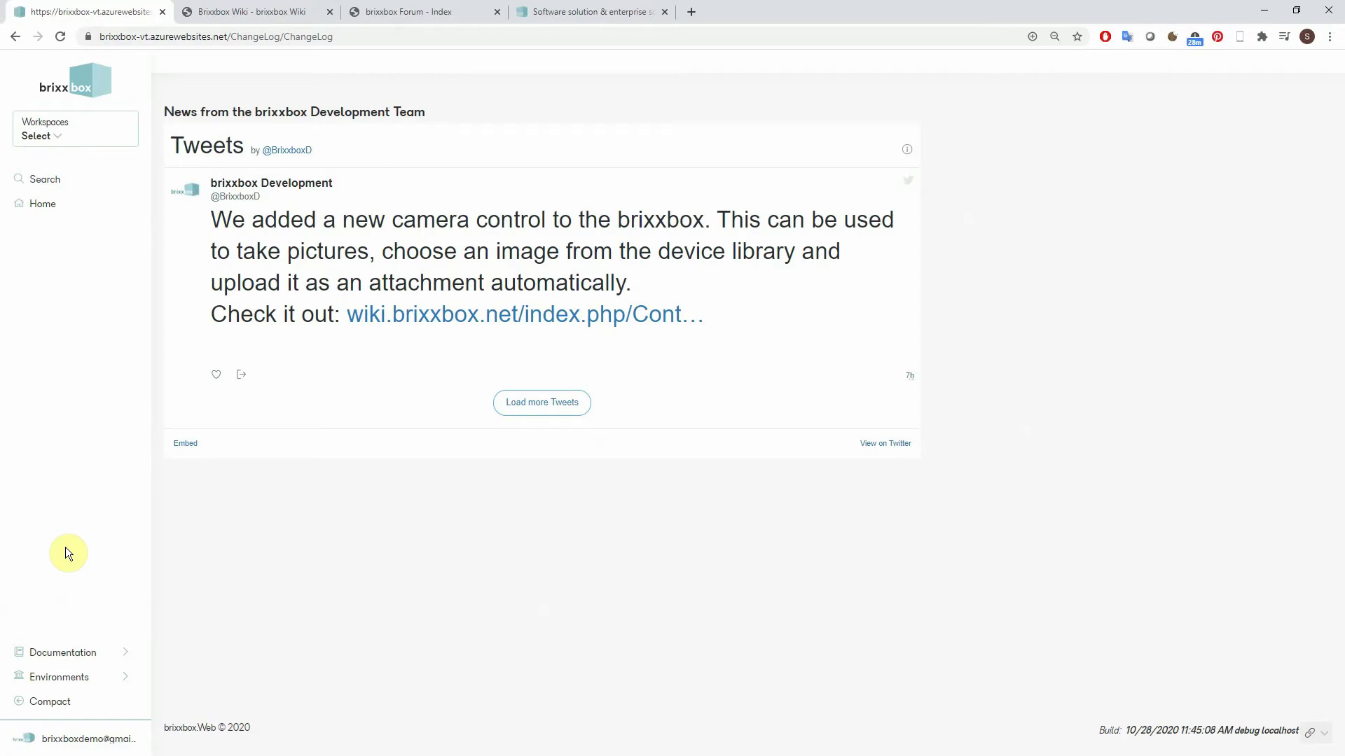
click(90, 83)
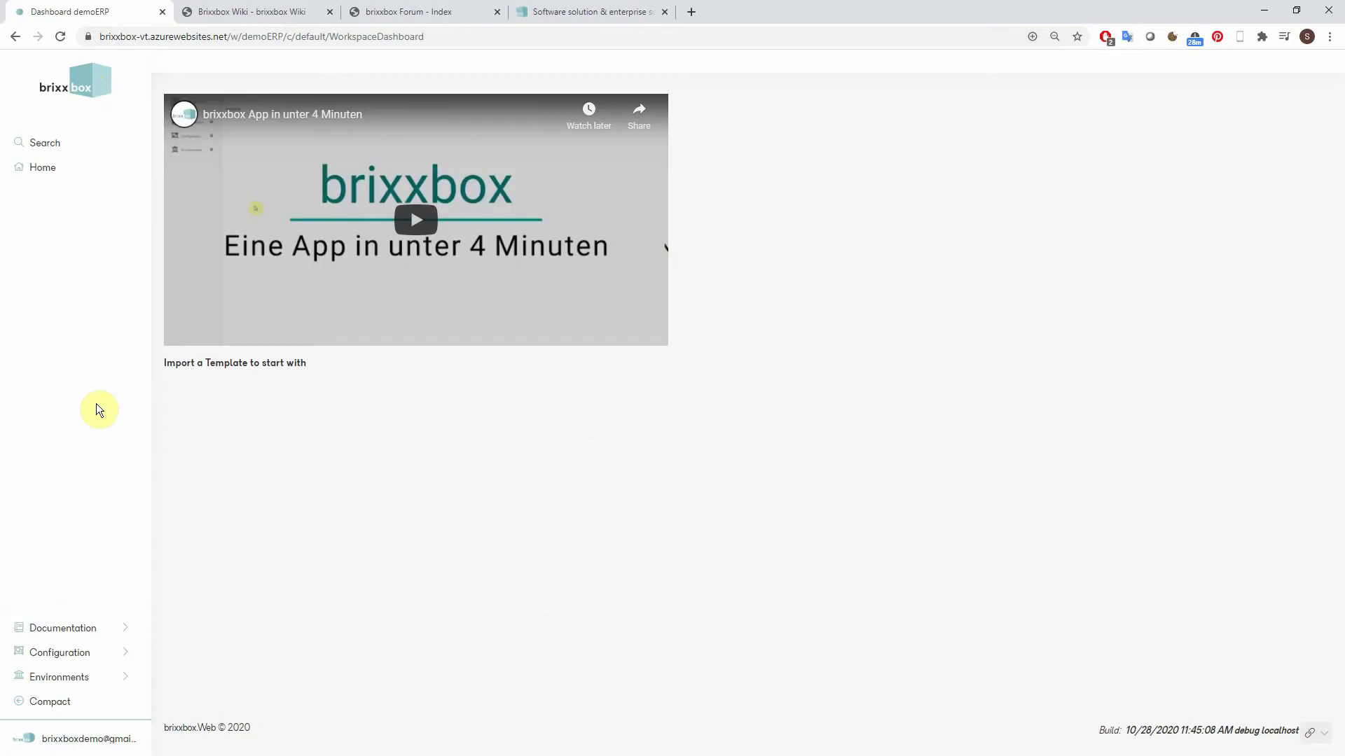
- Under Configuration, switch the sidebar to Compact layout and then back to the full sidebar
click(108, 650)
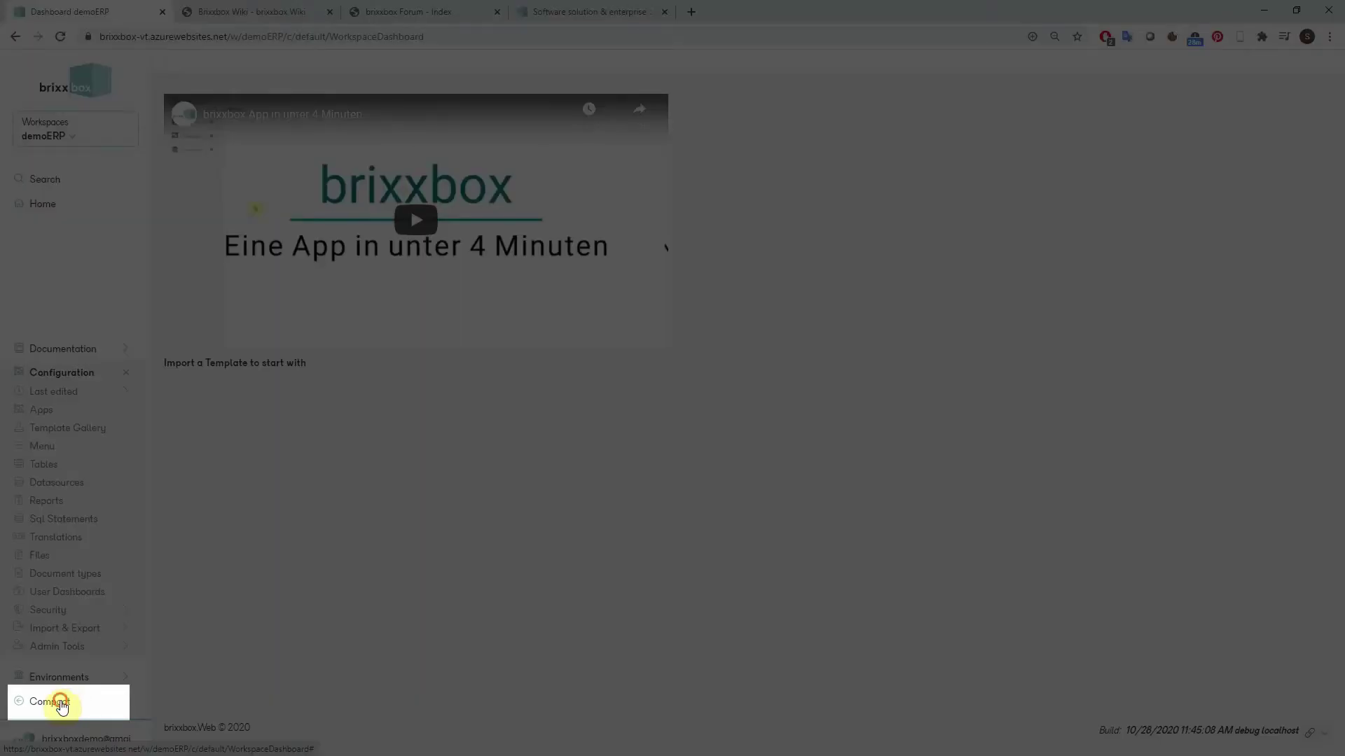
click(62, 704)
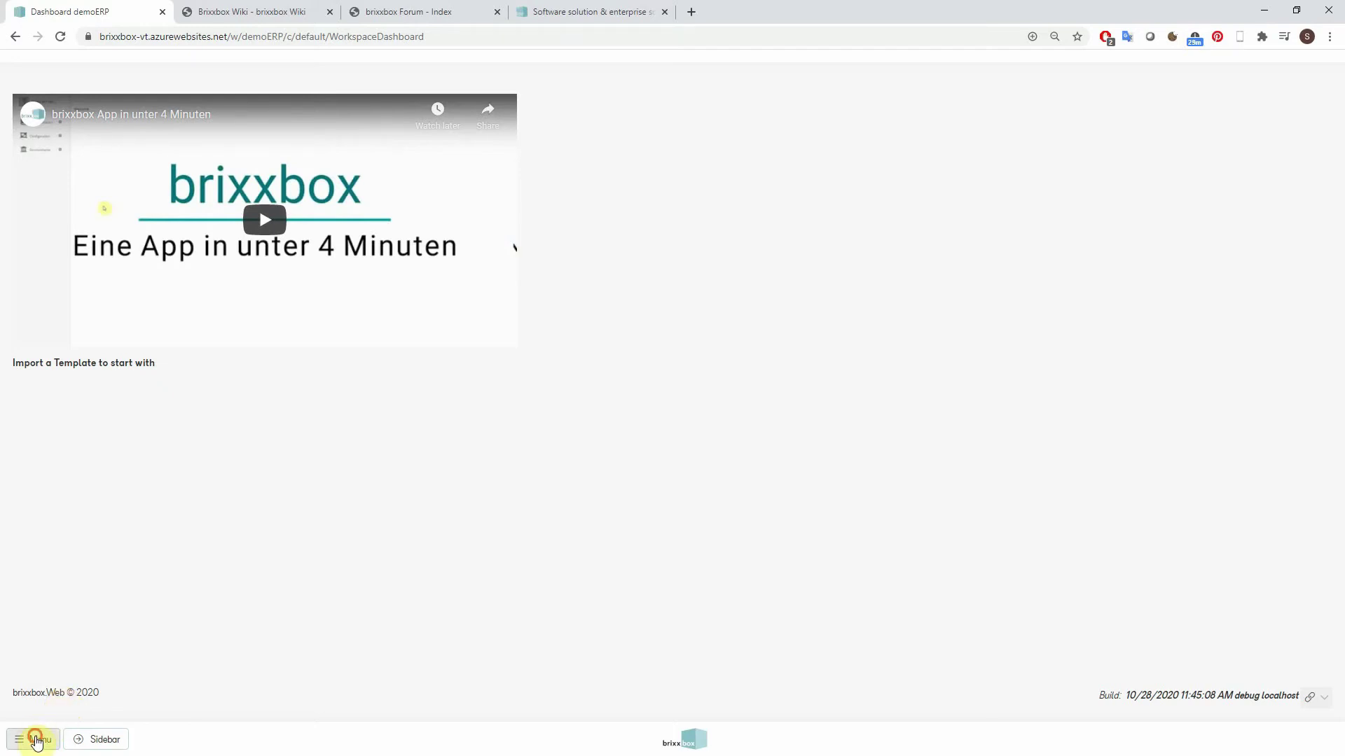
click(36, 739)
click(36, 741)
click(95, 740)
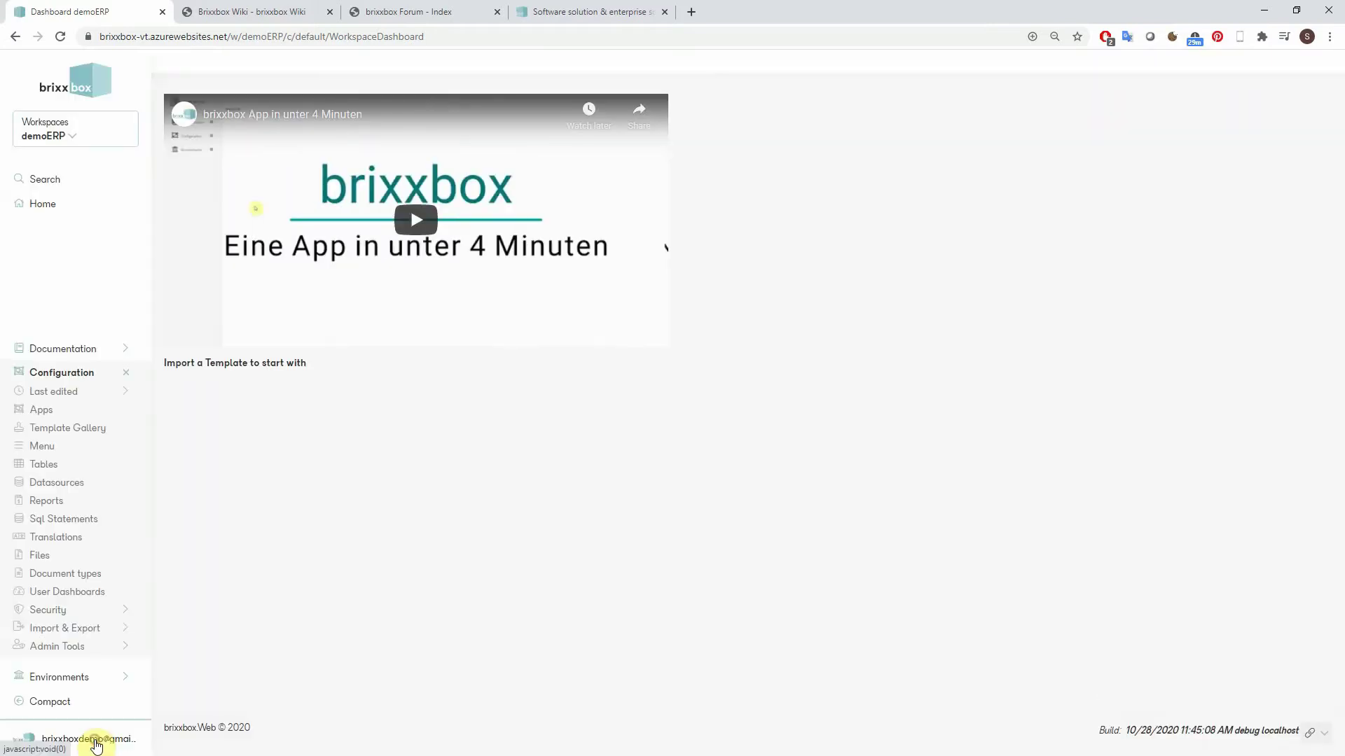
- Browse the interface languages in the user menu, then go to Manage account
click(96, 743)
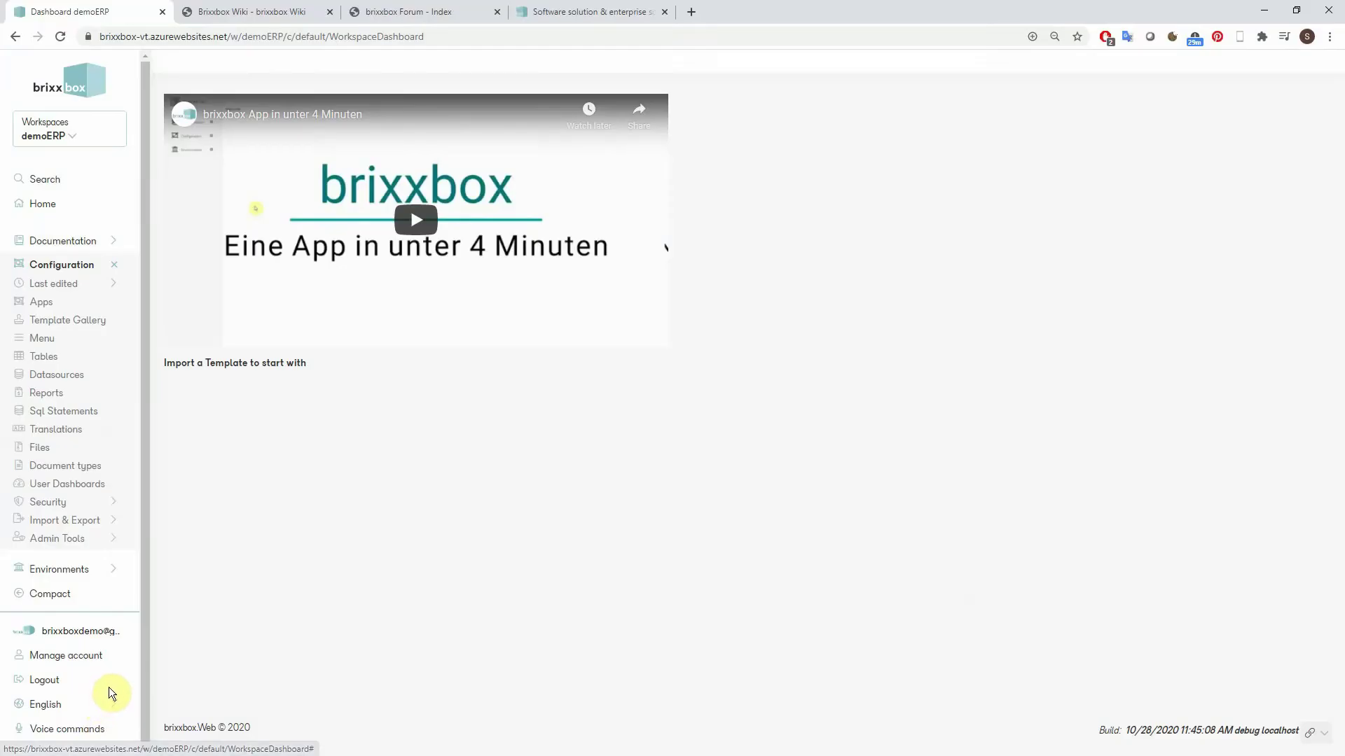
click(59, 706)
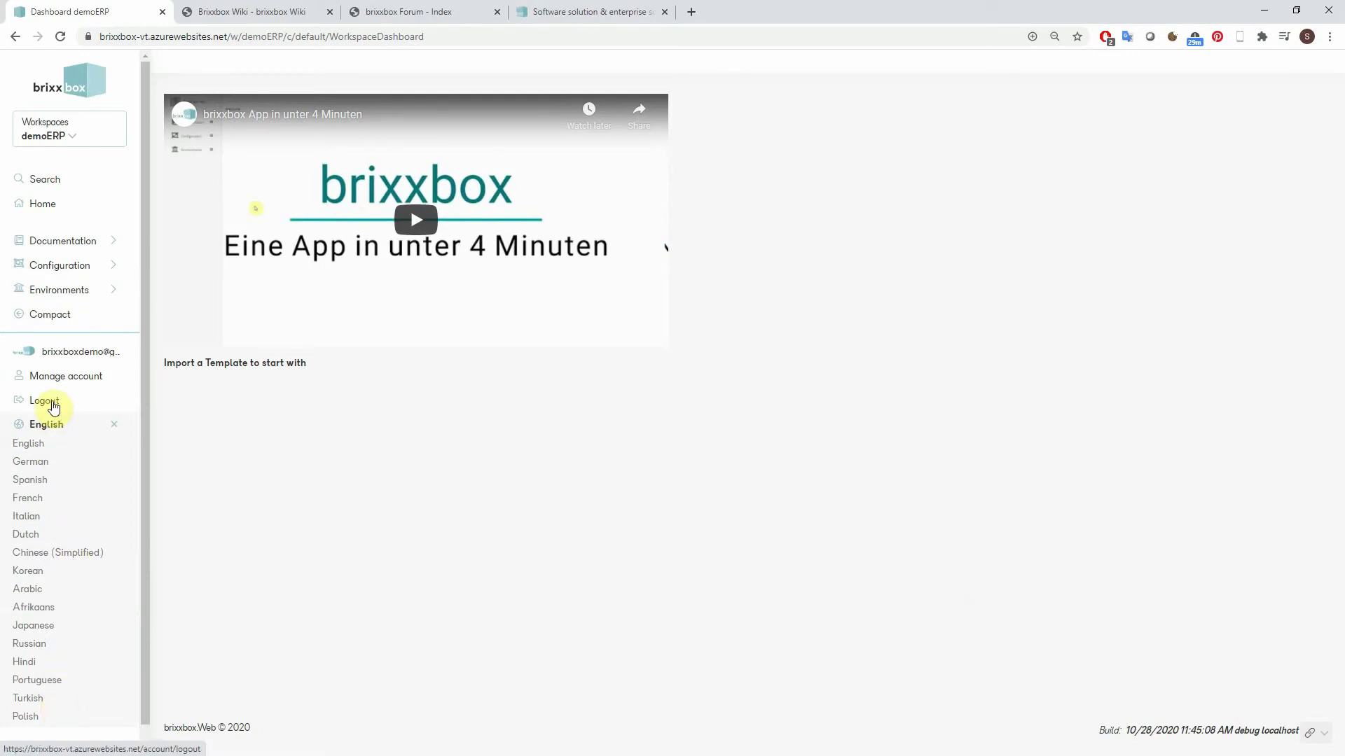
click(112, 424)
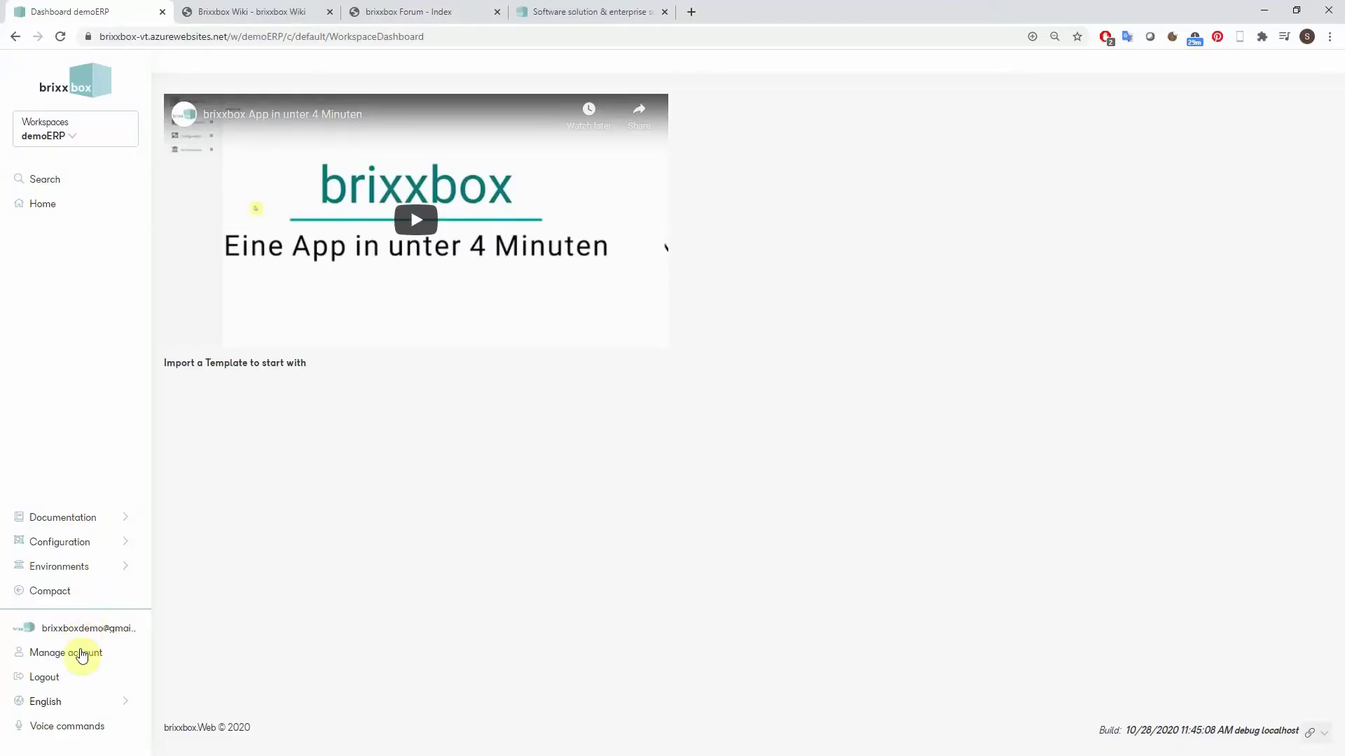
click(82, 654)
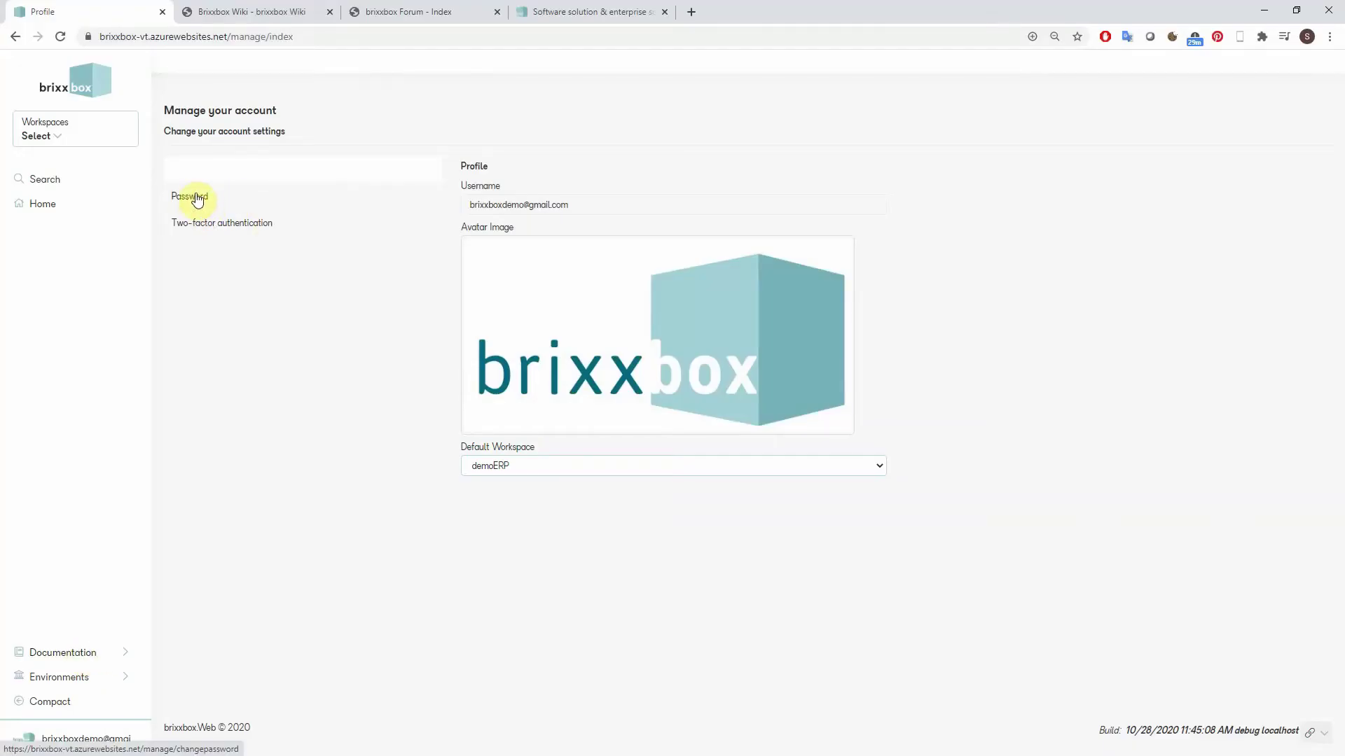
- Go through Password to Two-factor authentication and start configuring an authenticator app to show its QR code
click(192, 197)
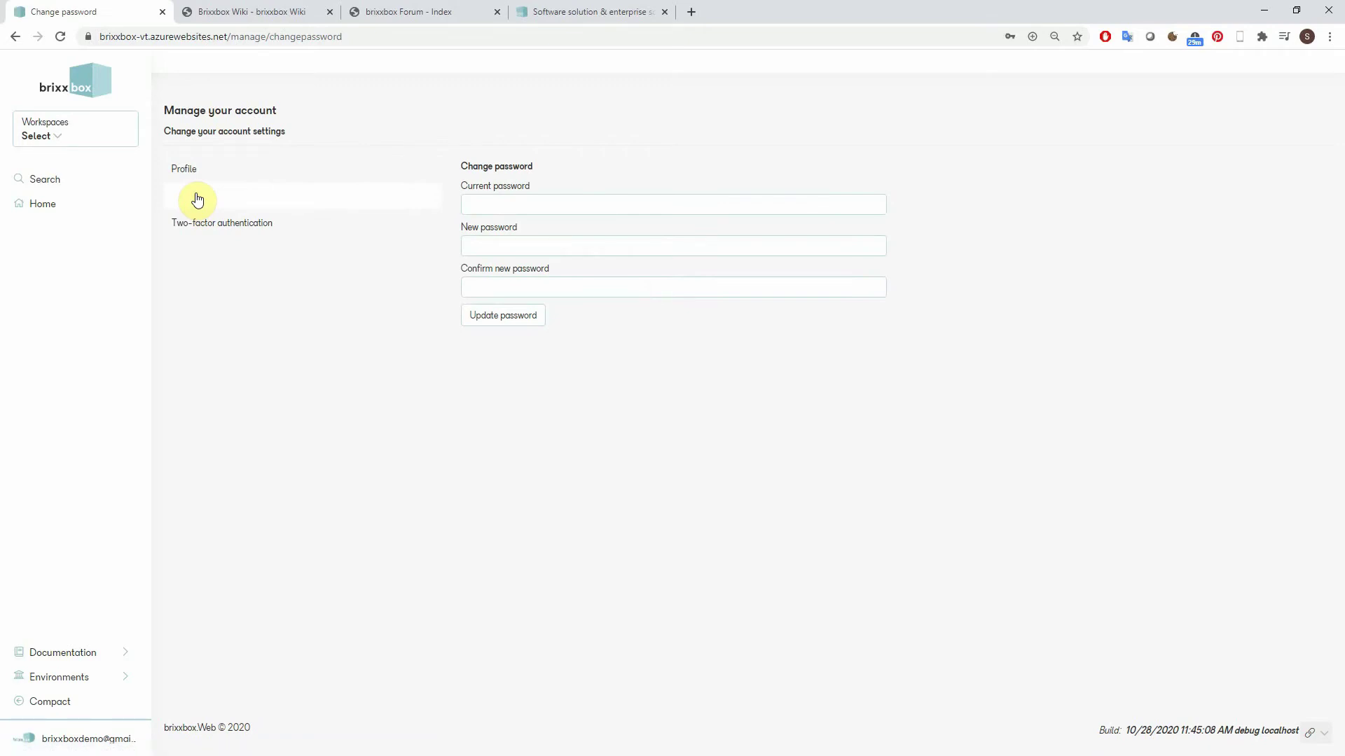
click(212, 231)
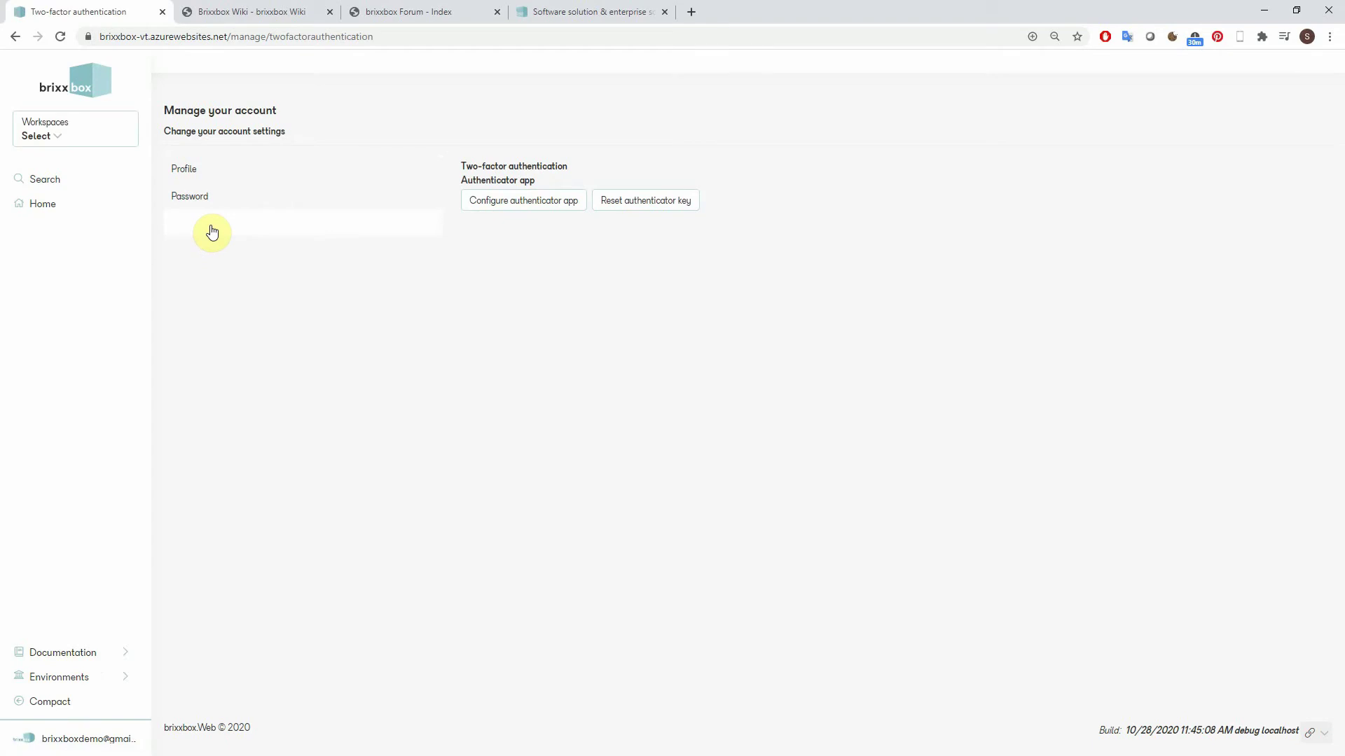
click(513, 204)
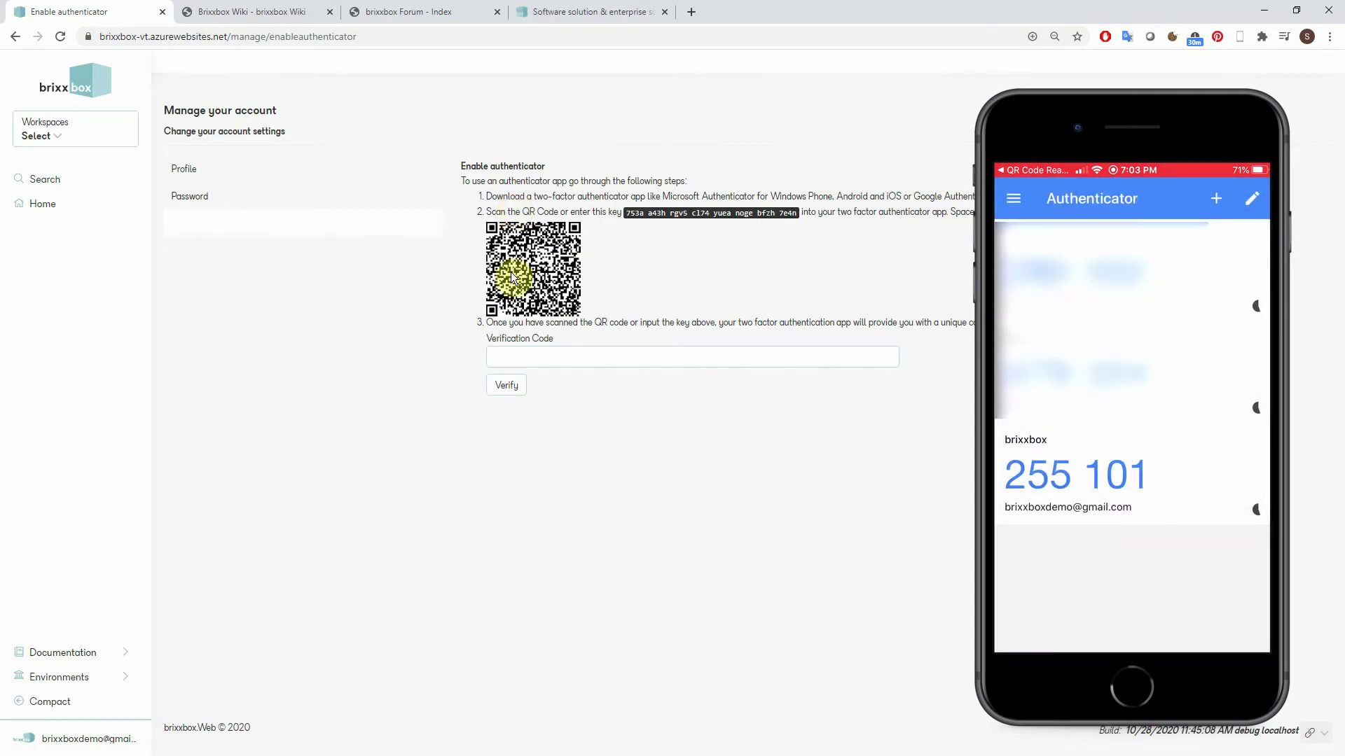
- Verify the authenticator app's code to enable two-factor, then choose Logout from the user menu
click(527, 364)
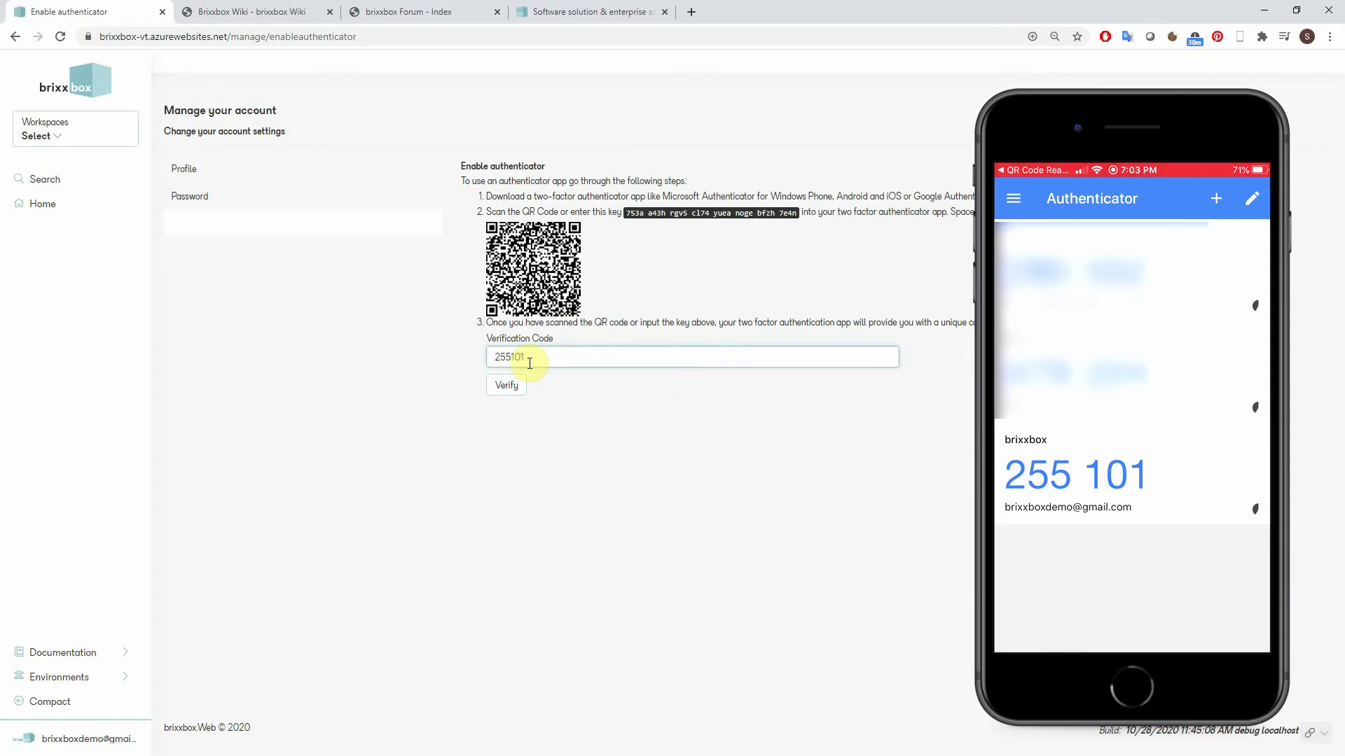
click(505, 386)
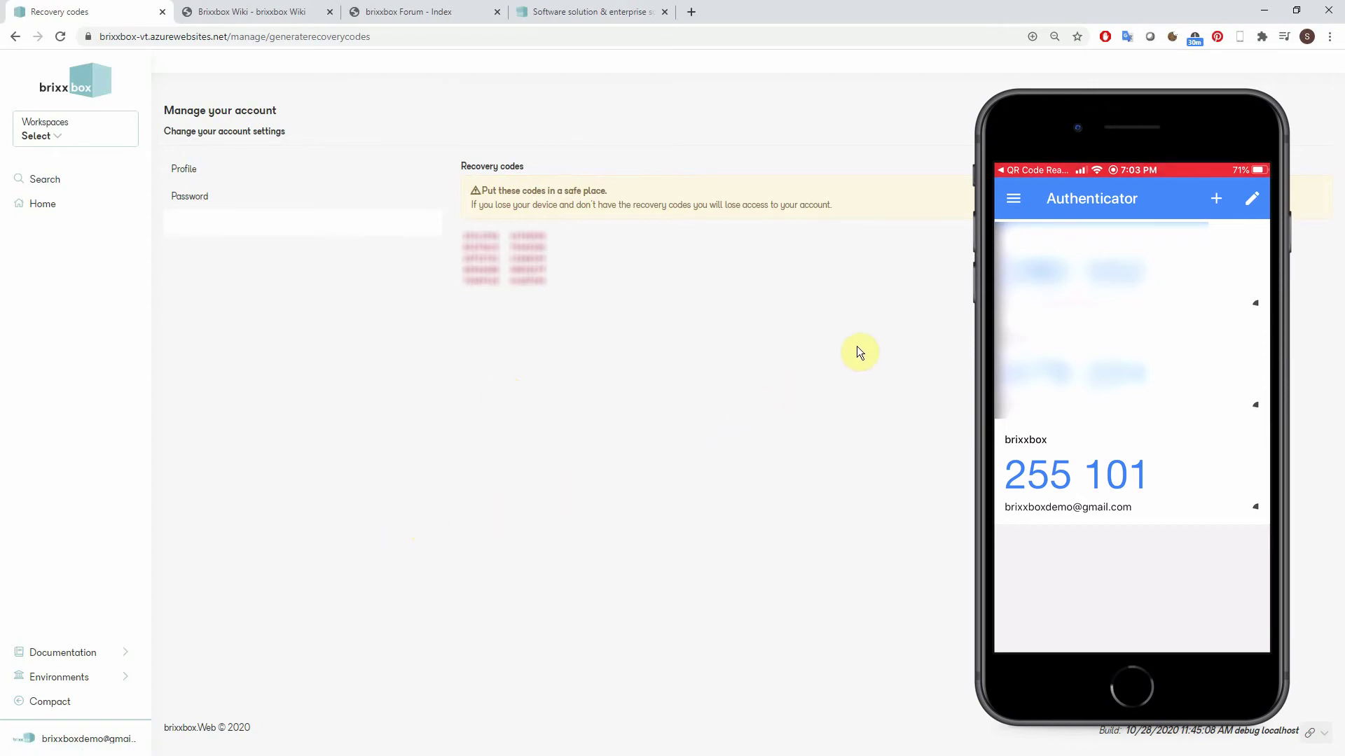
click(64, 738)
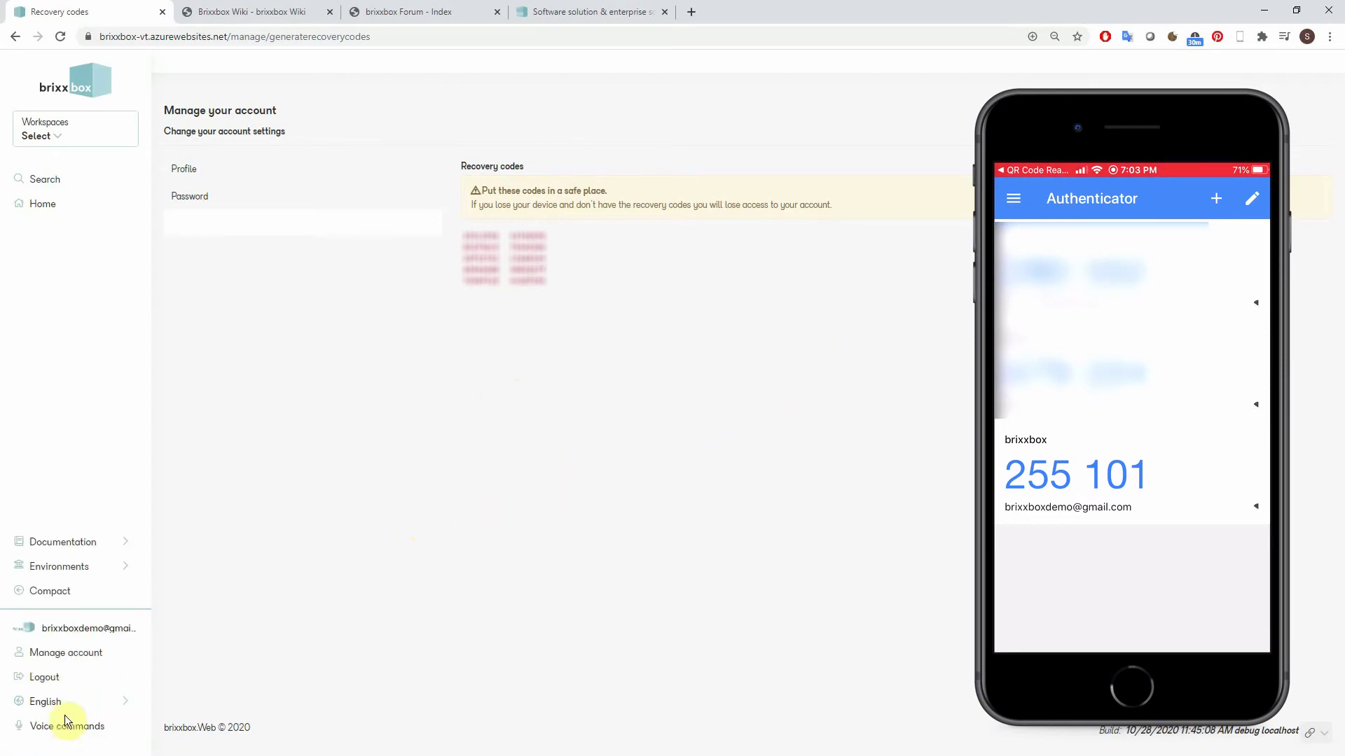
click(46, 678)
- Confirm the logout, then sign back in using the code from the authenticator app
click(688, 431)
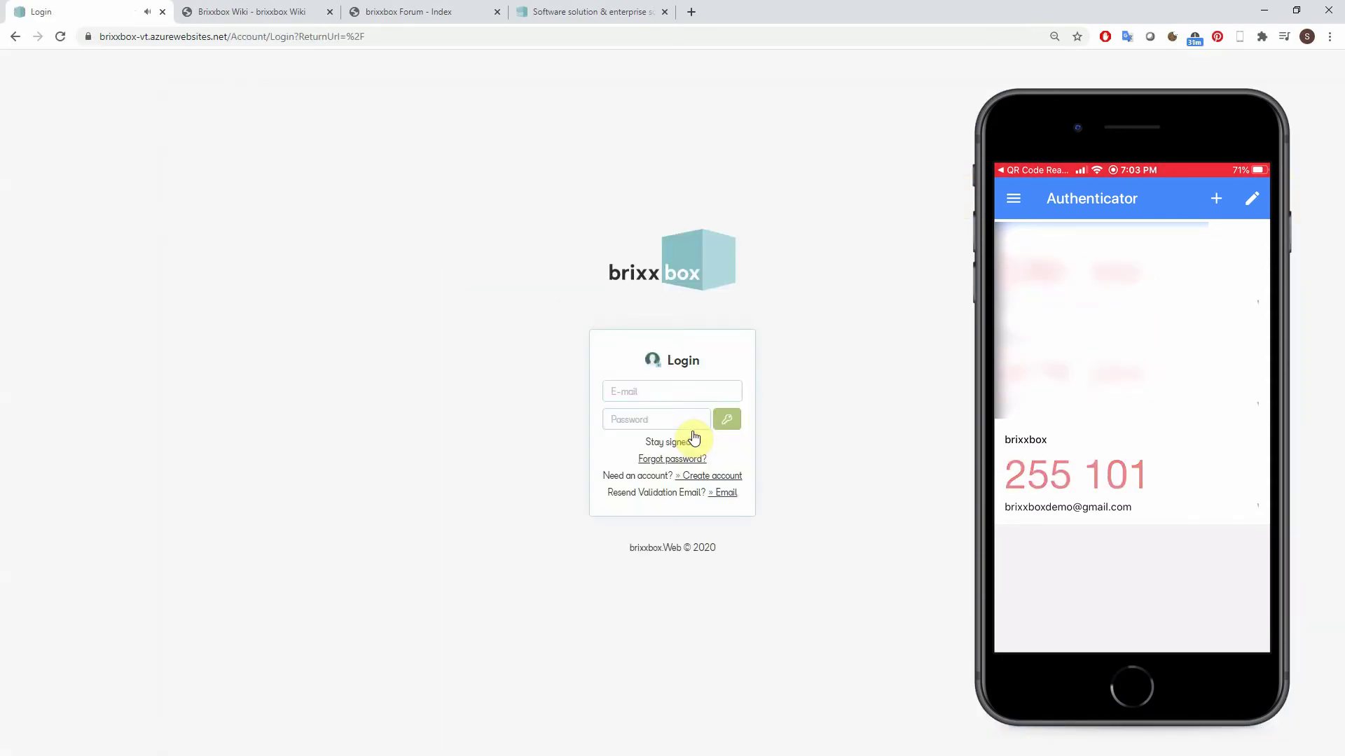
click(726, 420)
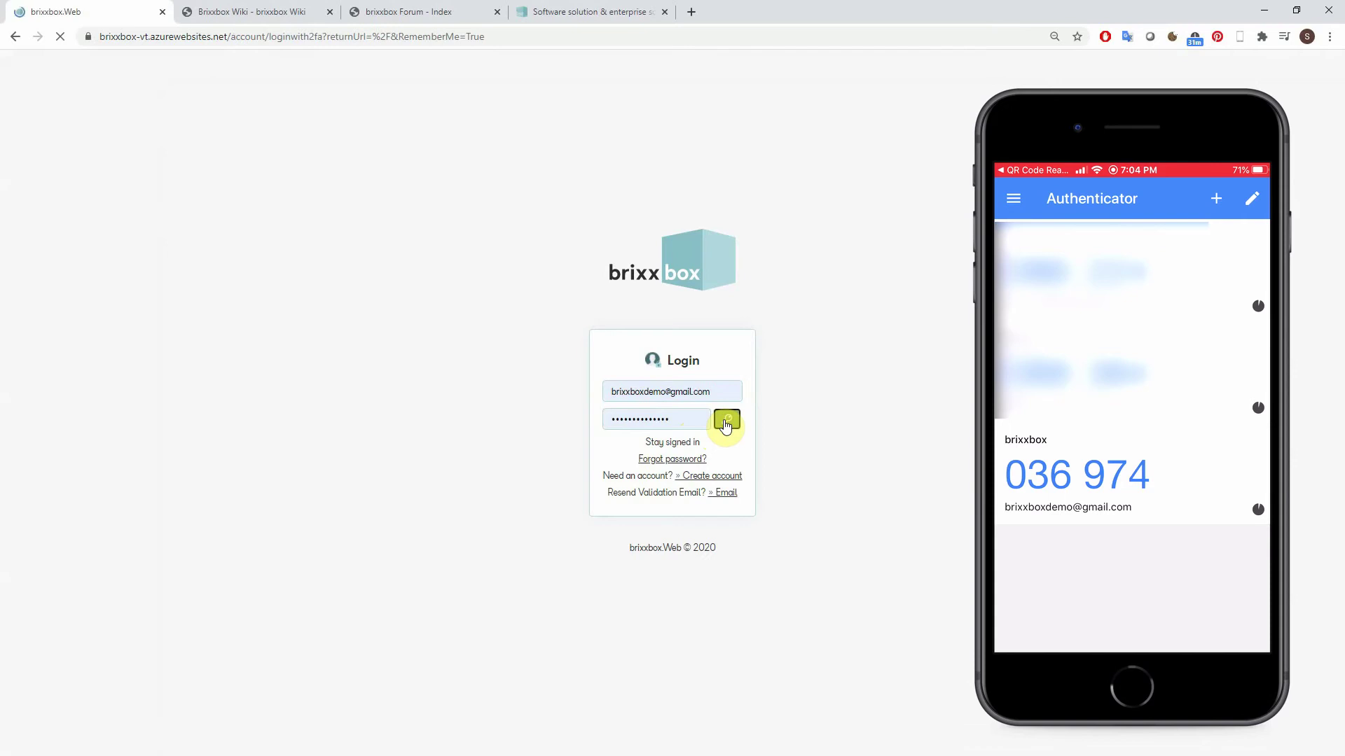
click(144, 187)
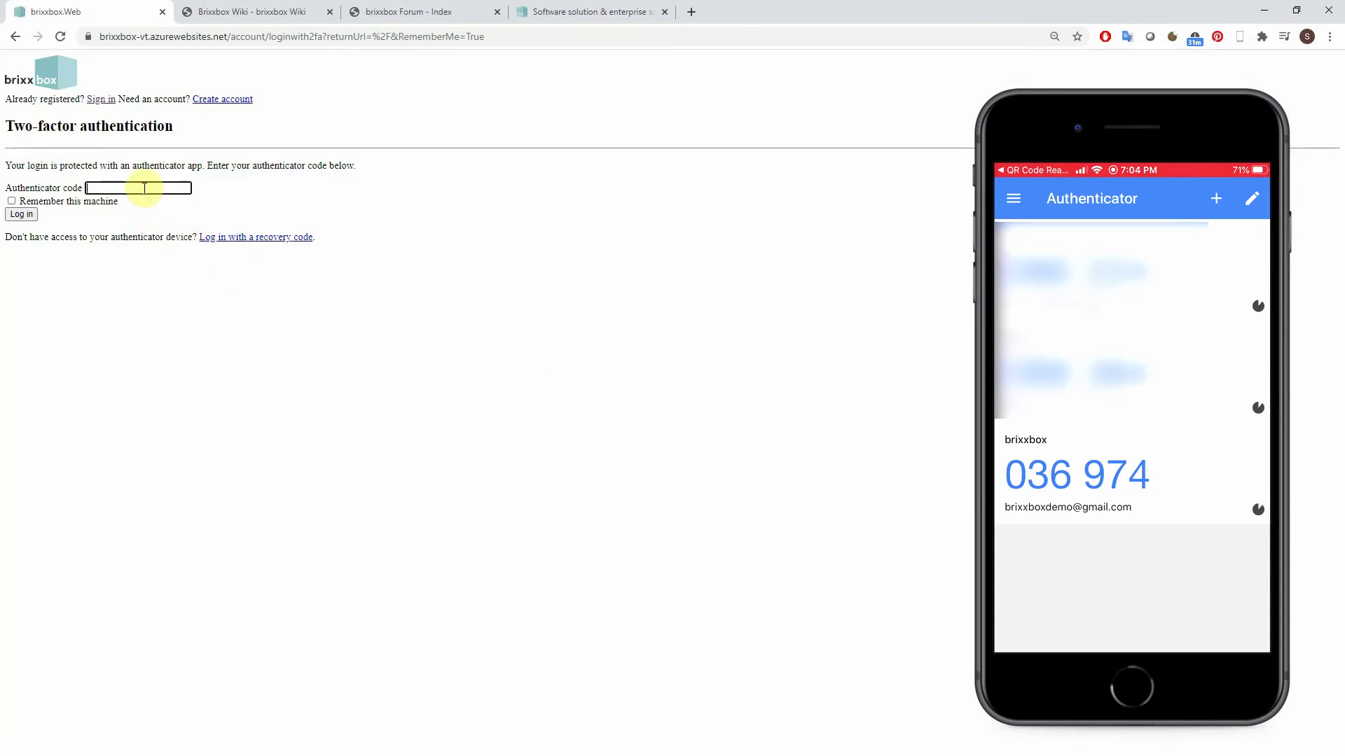
click(32, 216)
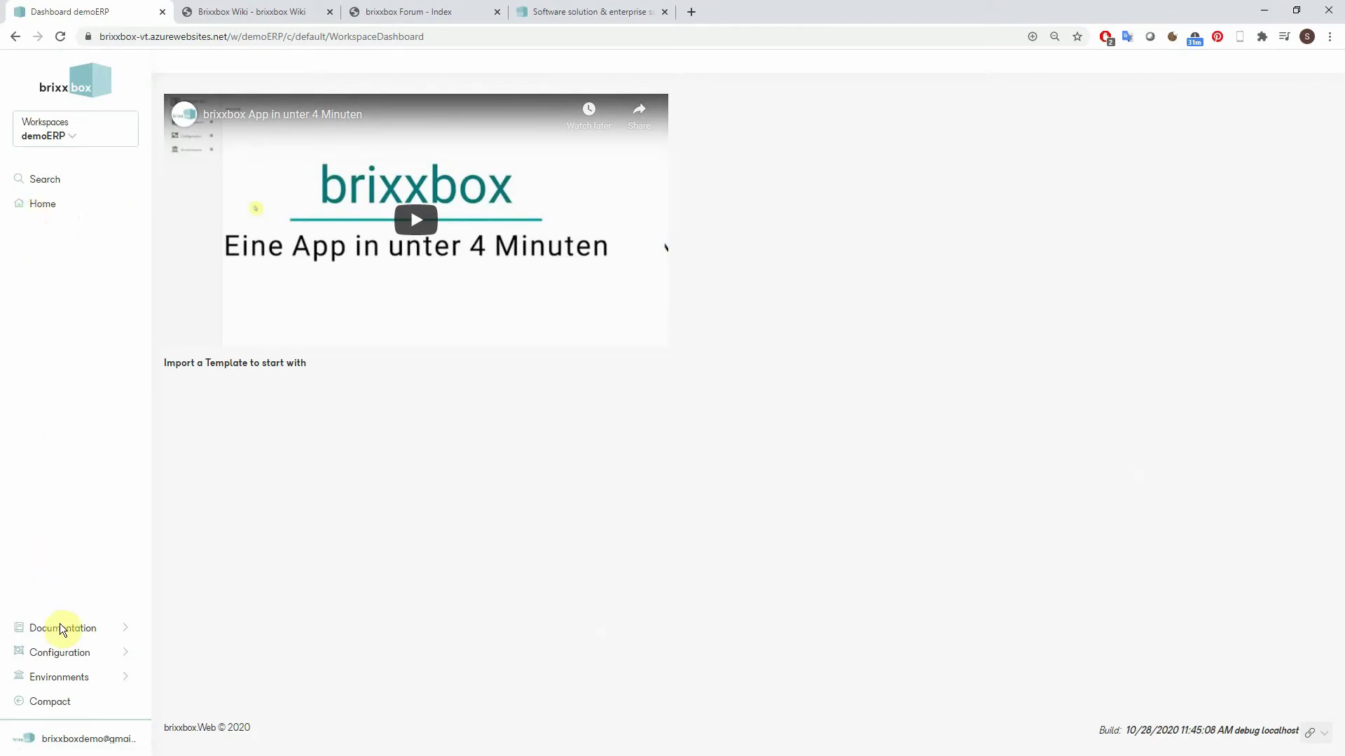
- Import the CRM and Project Management template from Configuration's Template Gallery, confirming with Yes, then return home
click(80, 652)
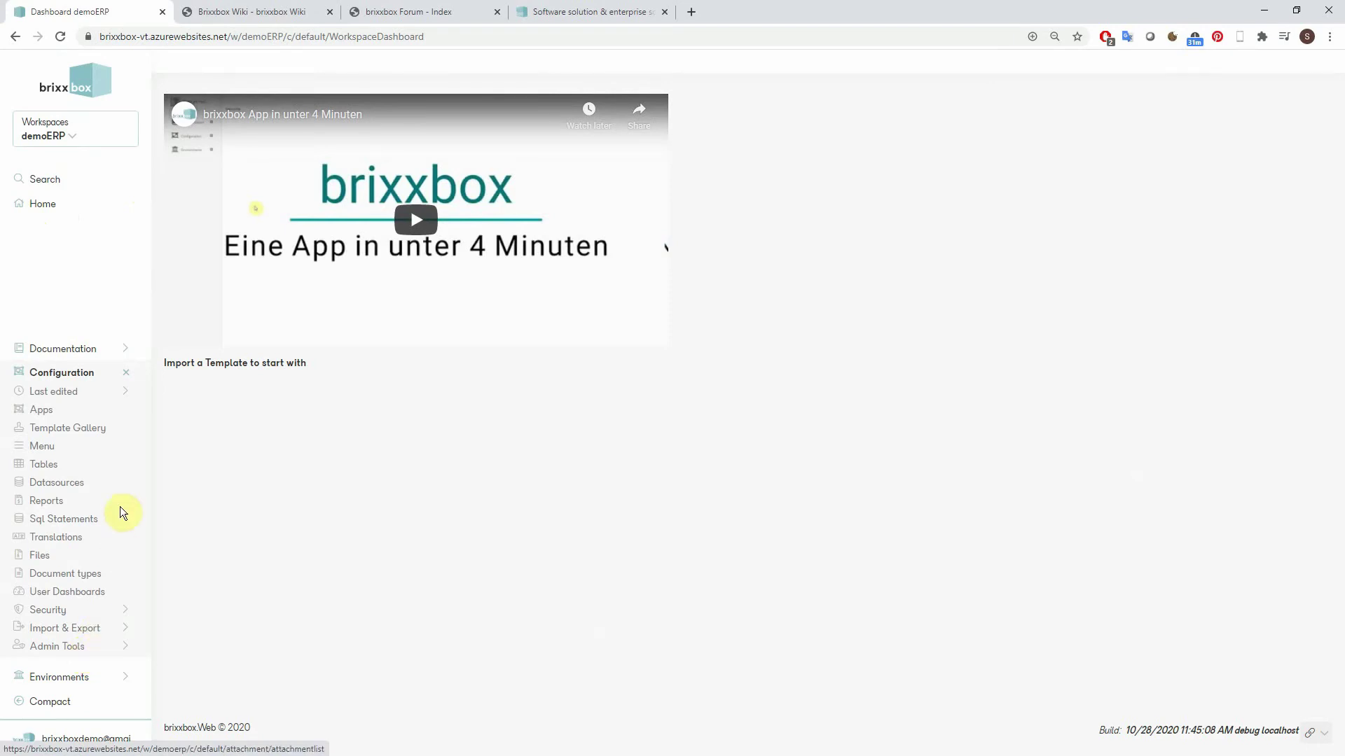
click(84, 434)
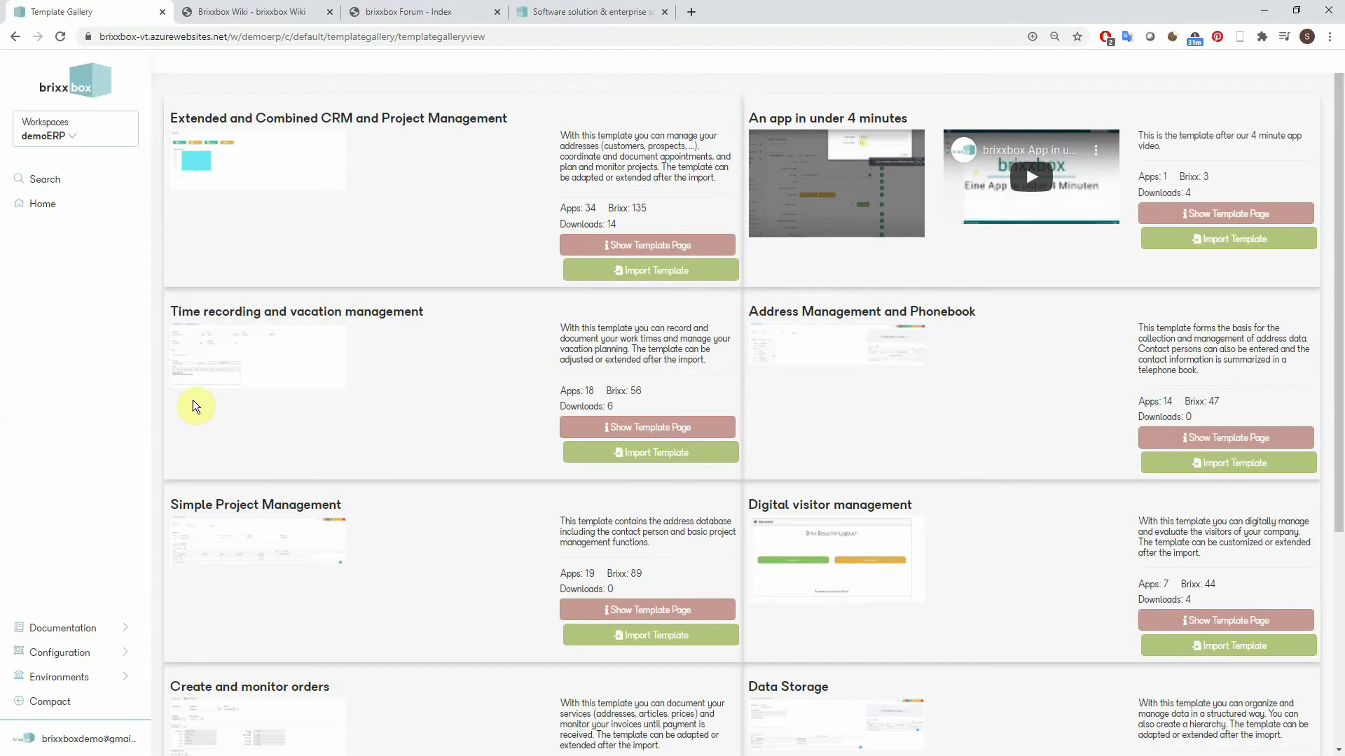
click(630, 271)
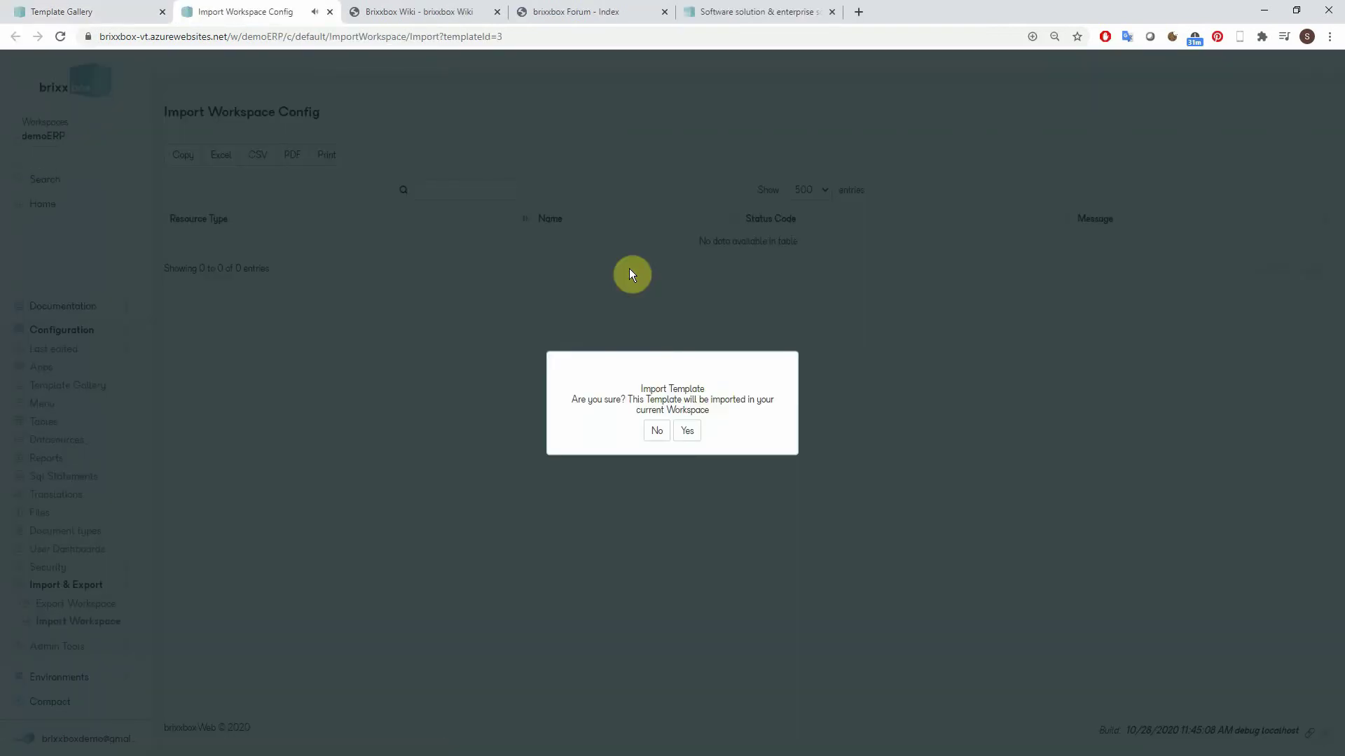
click(684, 432)
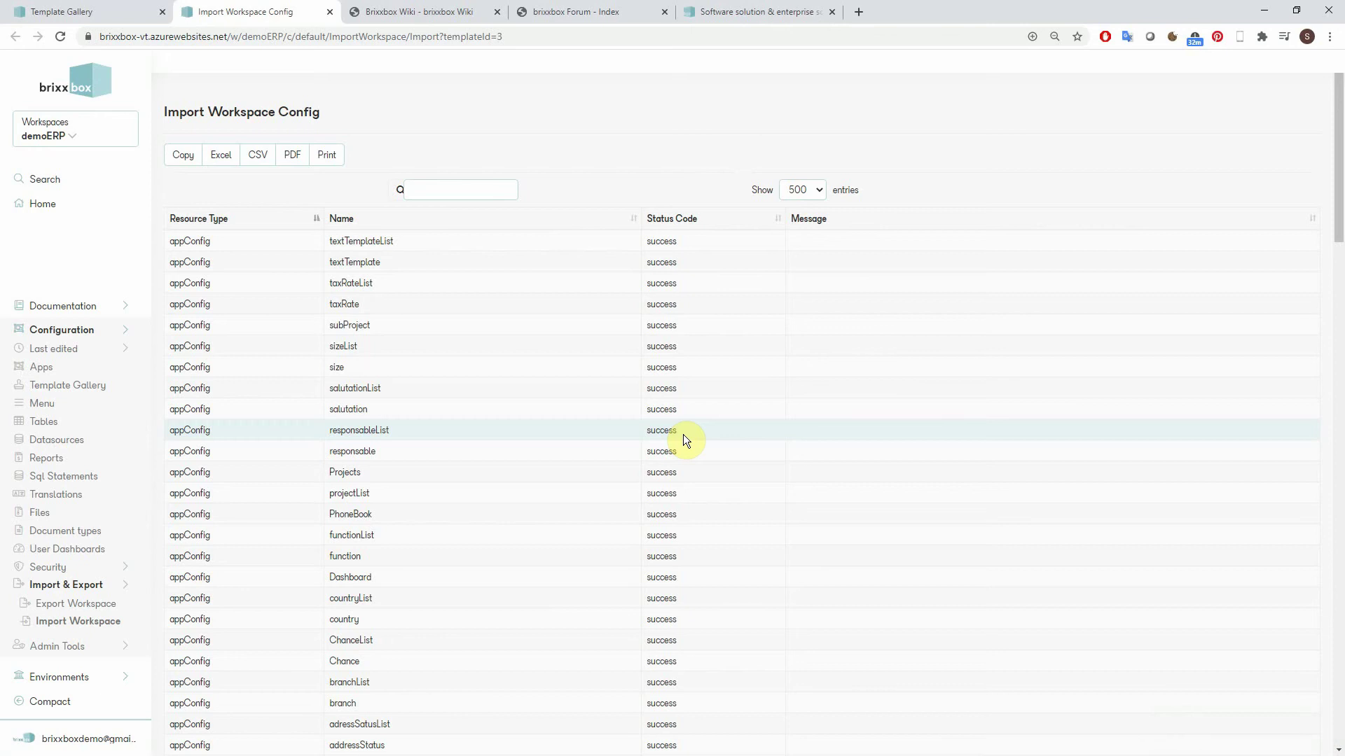
click(82, 93)
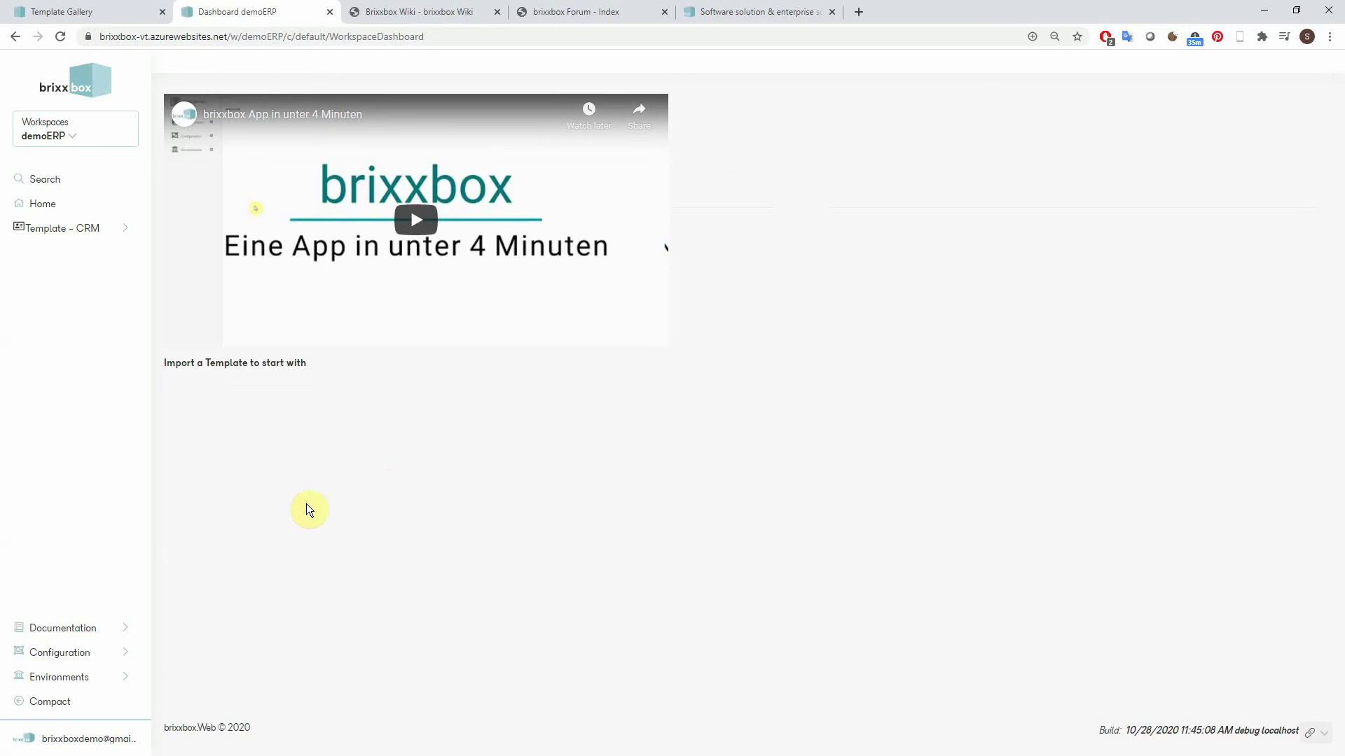
- Expand Template - CRM and its Adresses group to open the Addresses list
click(122, 236)
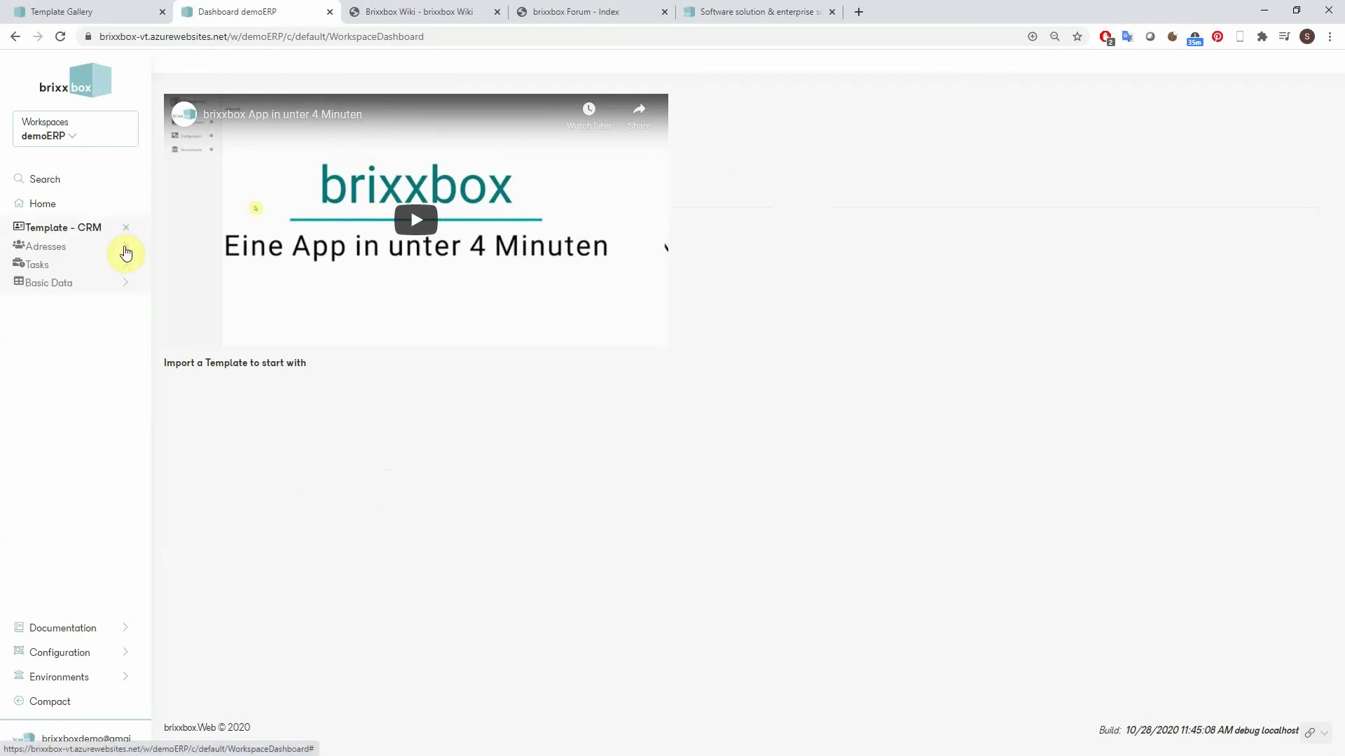
click(126, 251)
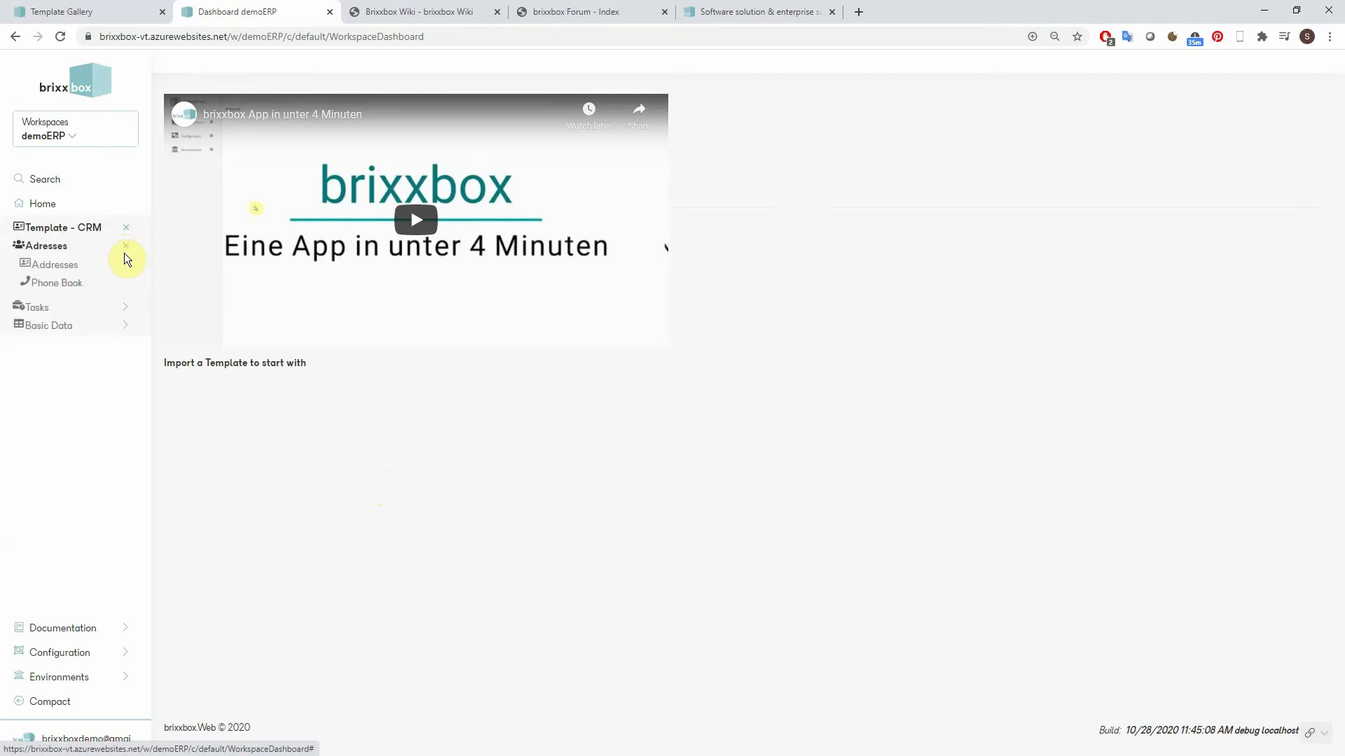
click(70, 267)
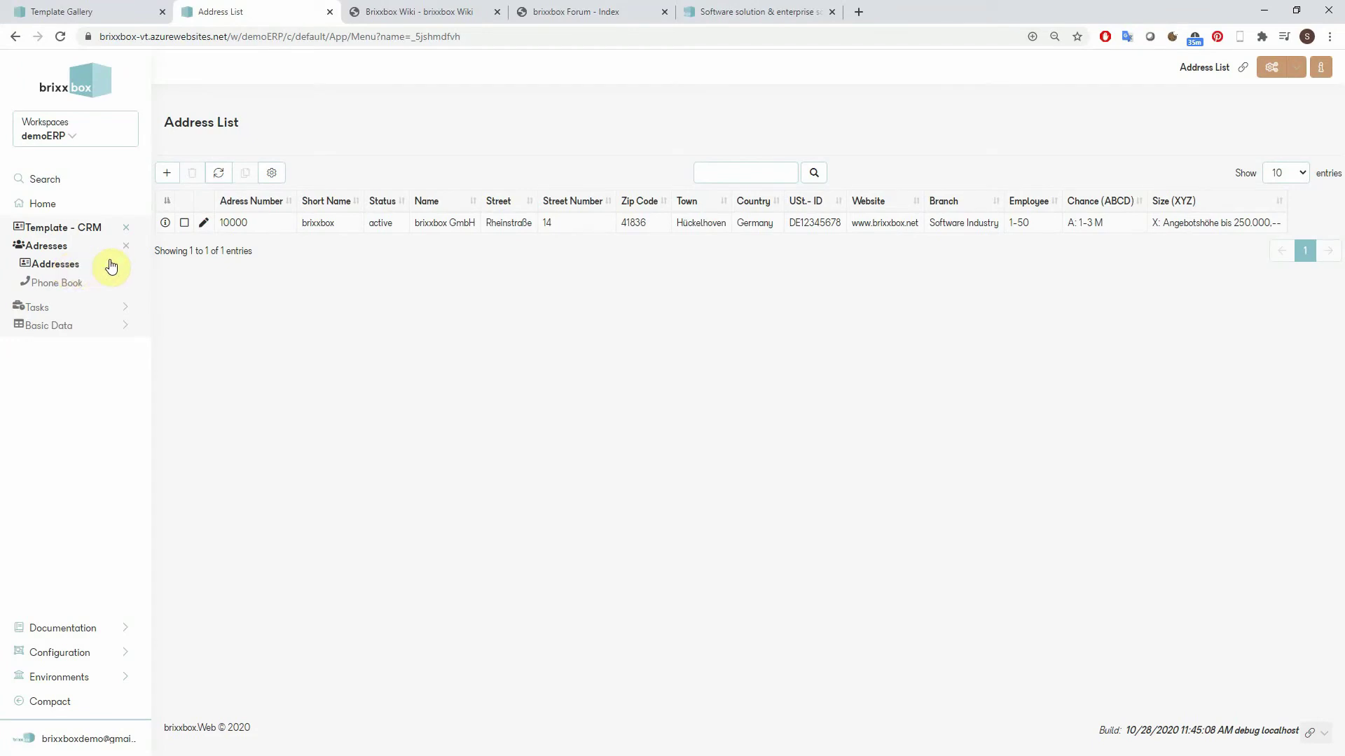
- Change the brixxbox address's zip code from 41836 to 41837, save and close, then reopen it
click(205, 225)
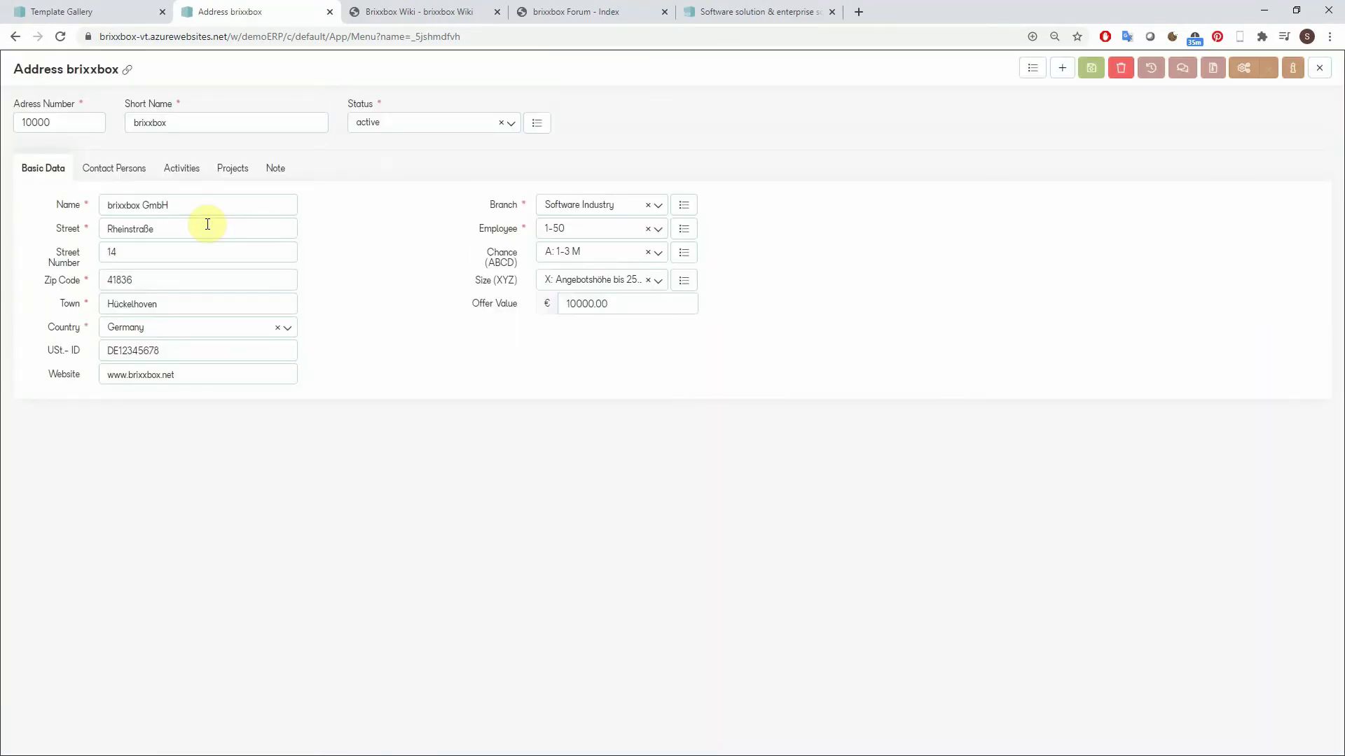
click(154, 279)
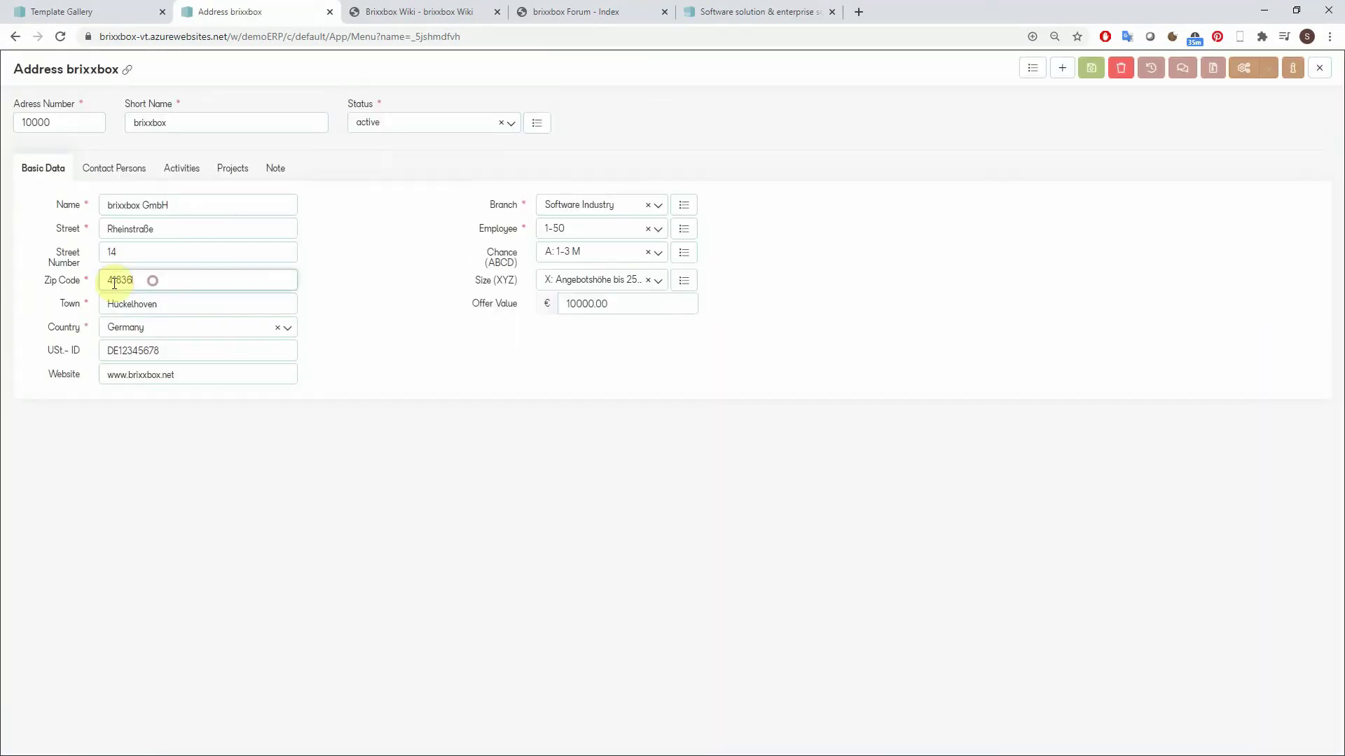
key(End)
key(BackSpace)
text(7)
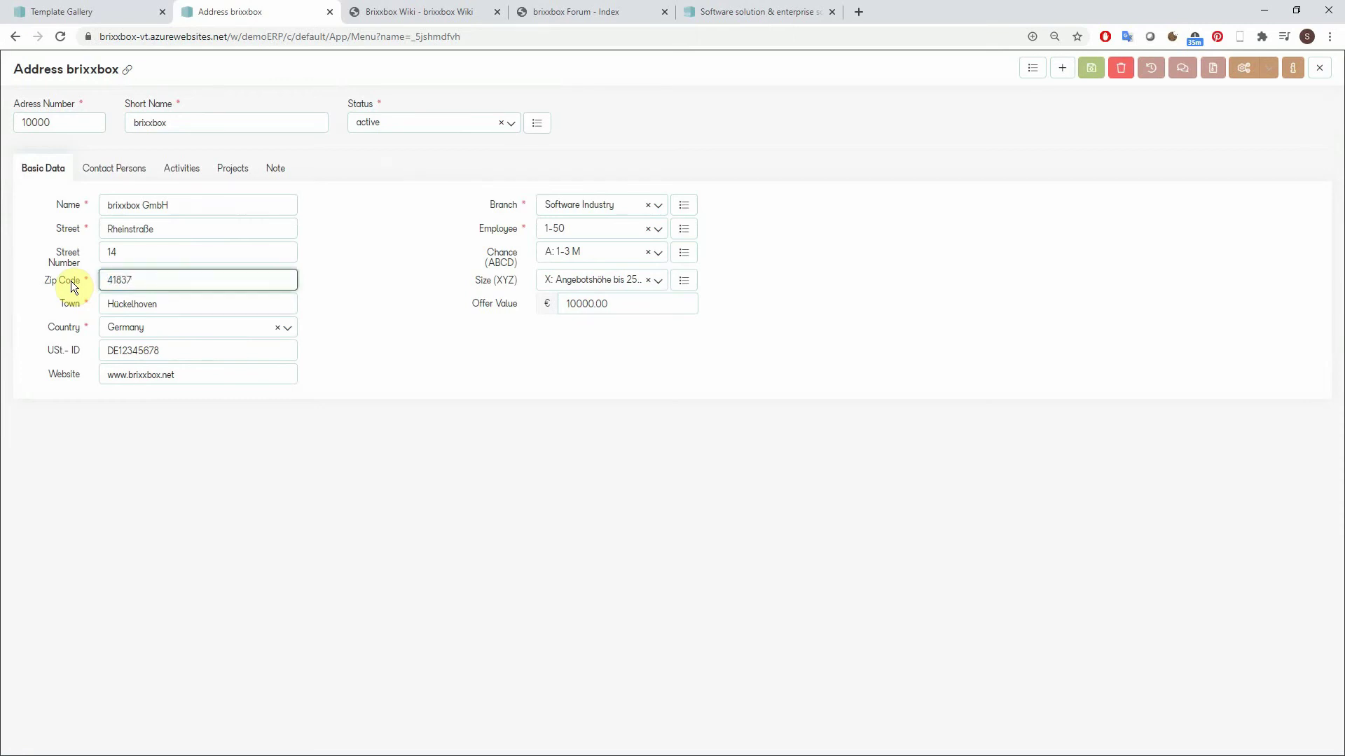
click(185, 305)
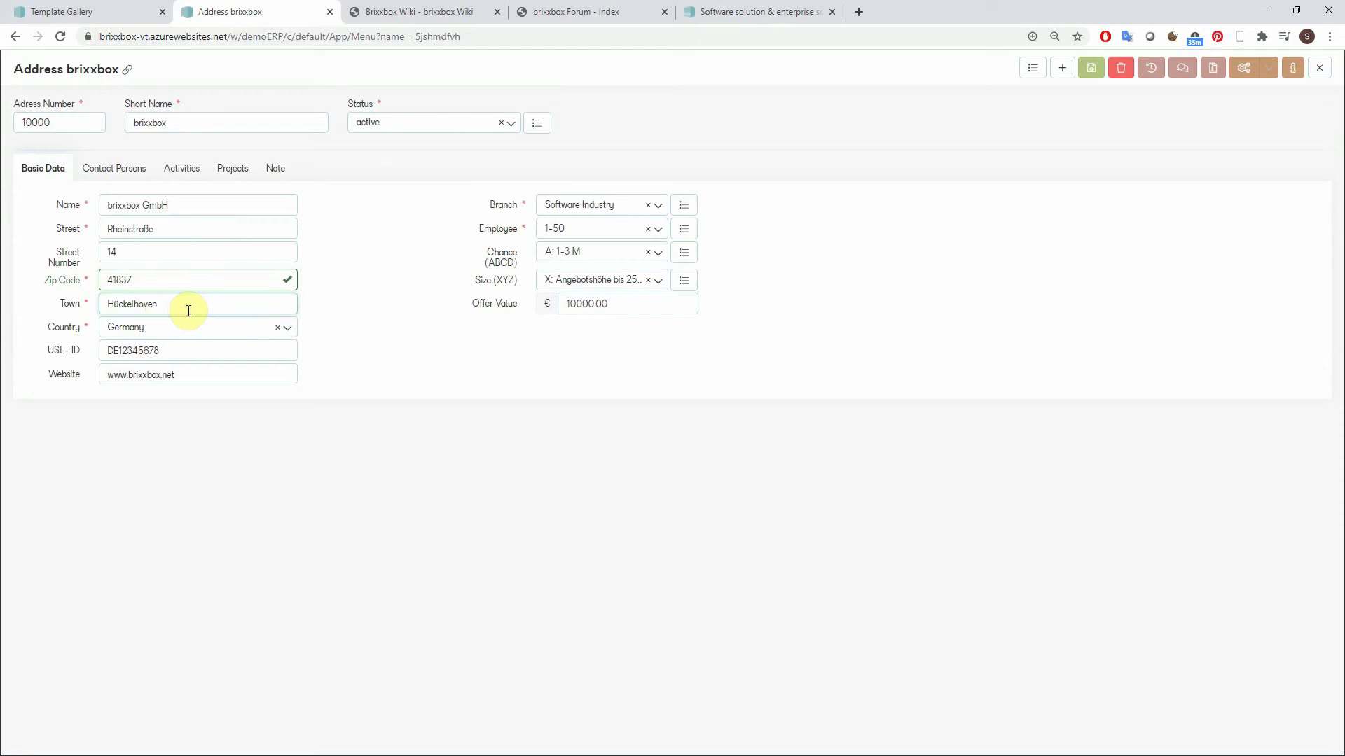
click(1091, 68)
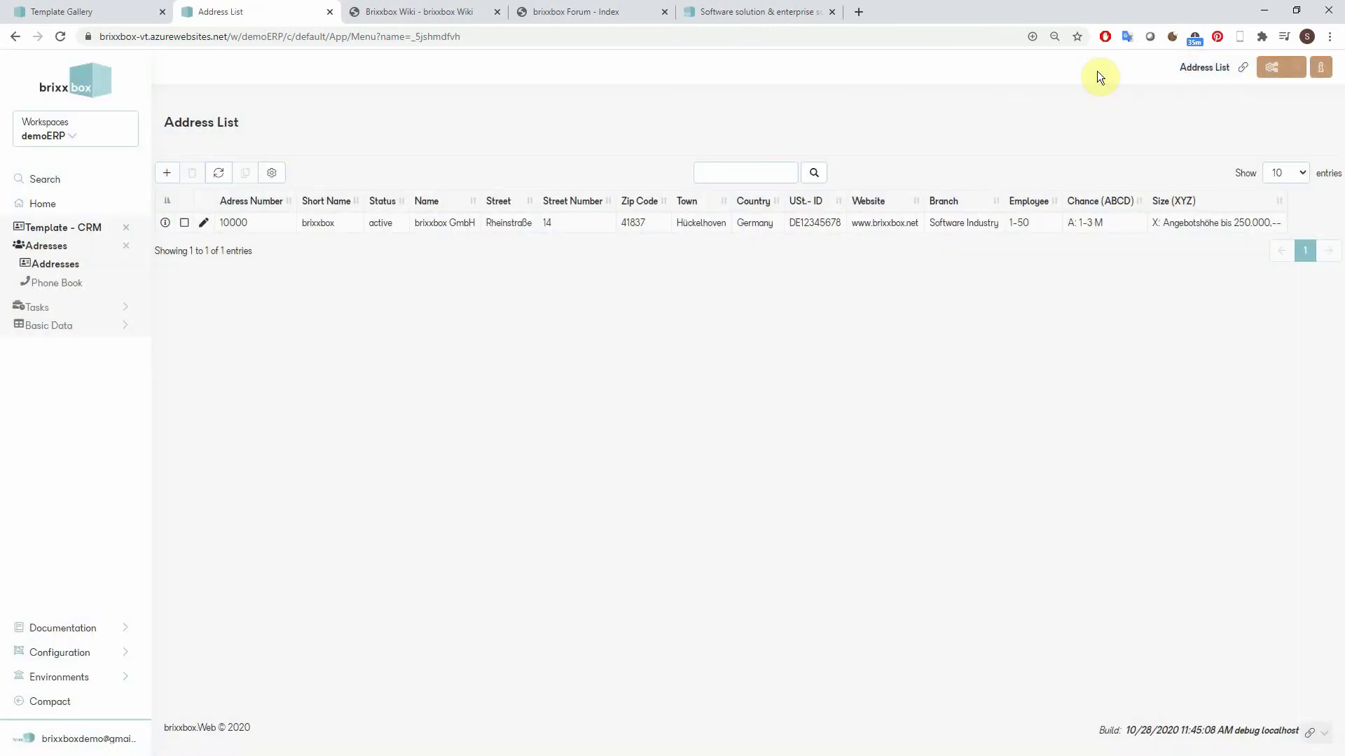
click(203, 223)
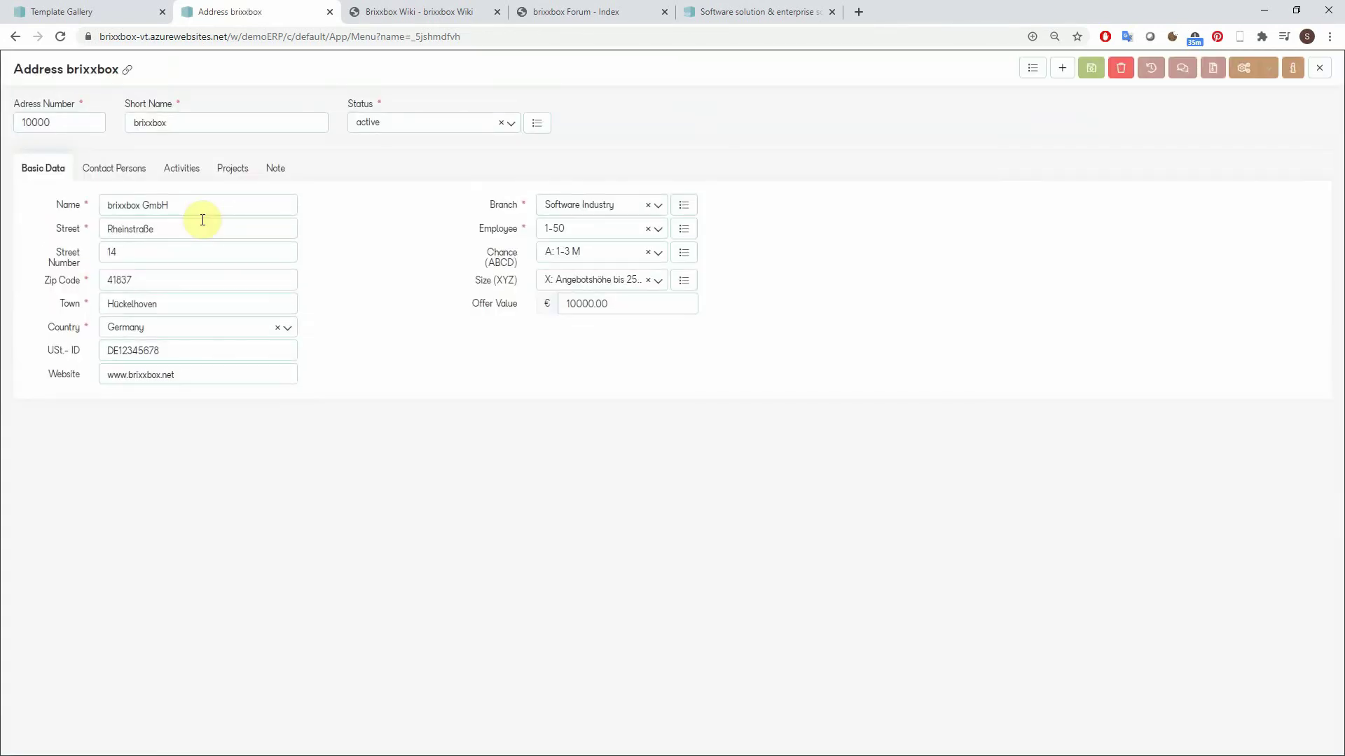
- Check the Contact Persons and Activities tabs, then open the Test-Aktivität phone activity
click(115, 169)
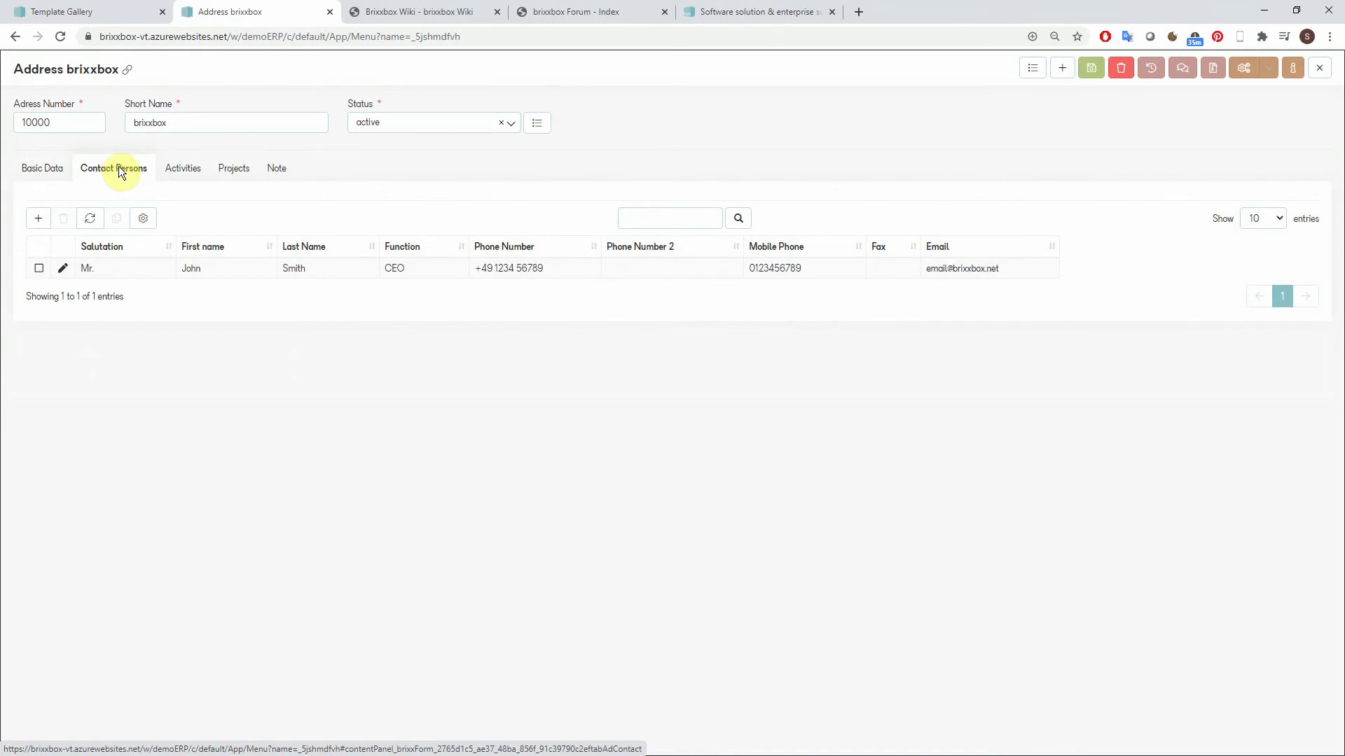
click(180, 170)
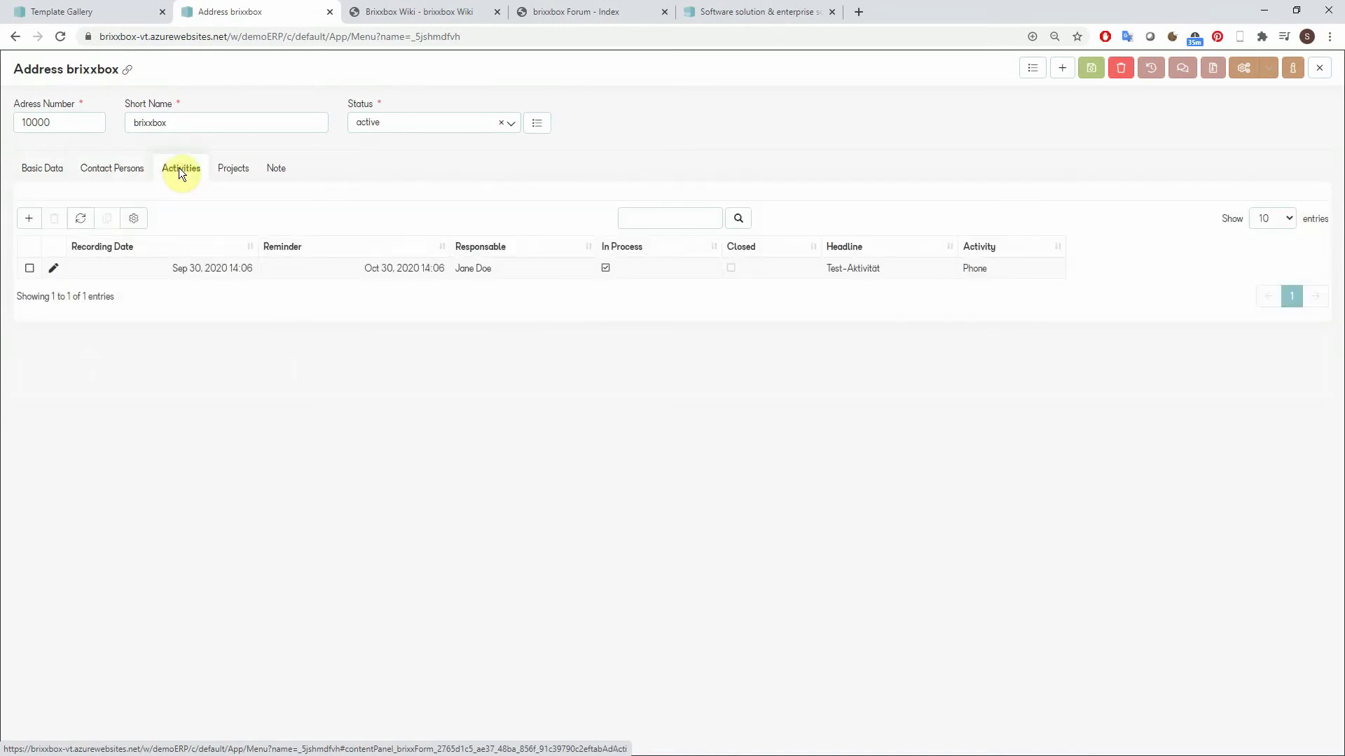
click(54, 268)
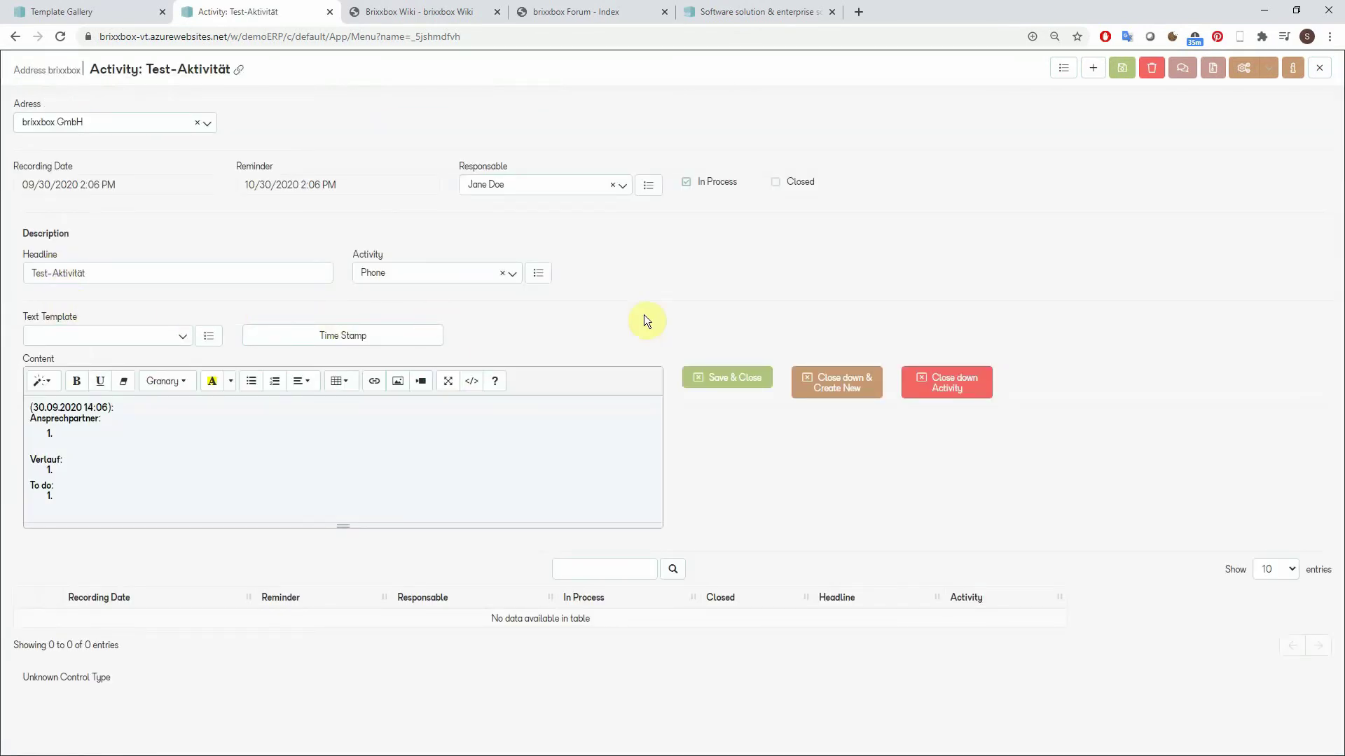
- Close down Test-Aktivität, discard the new blank activity, and close the 41837 address back to the Address List
click(856, 390)
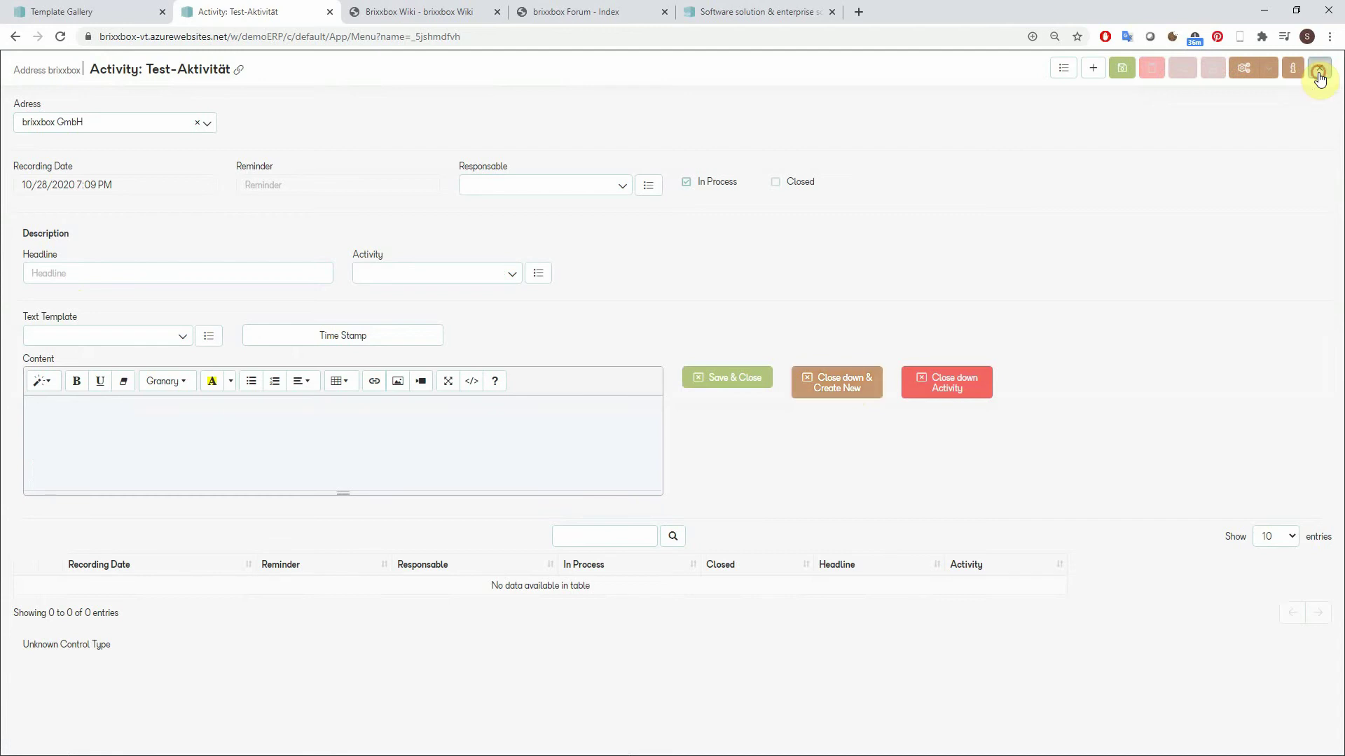
click(1319, 72)
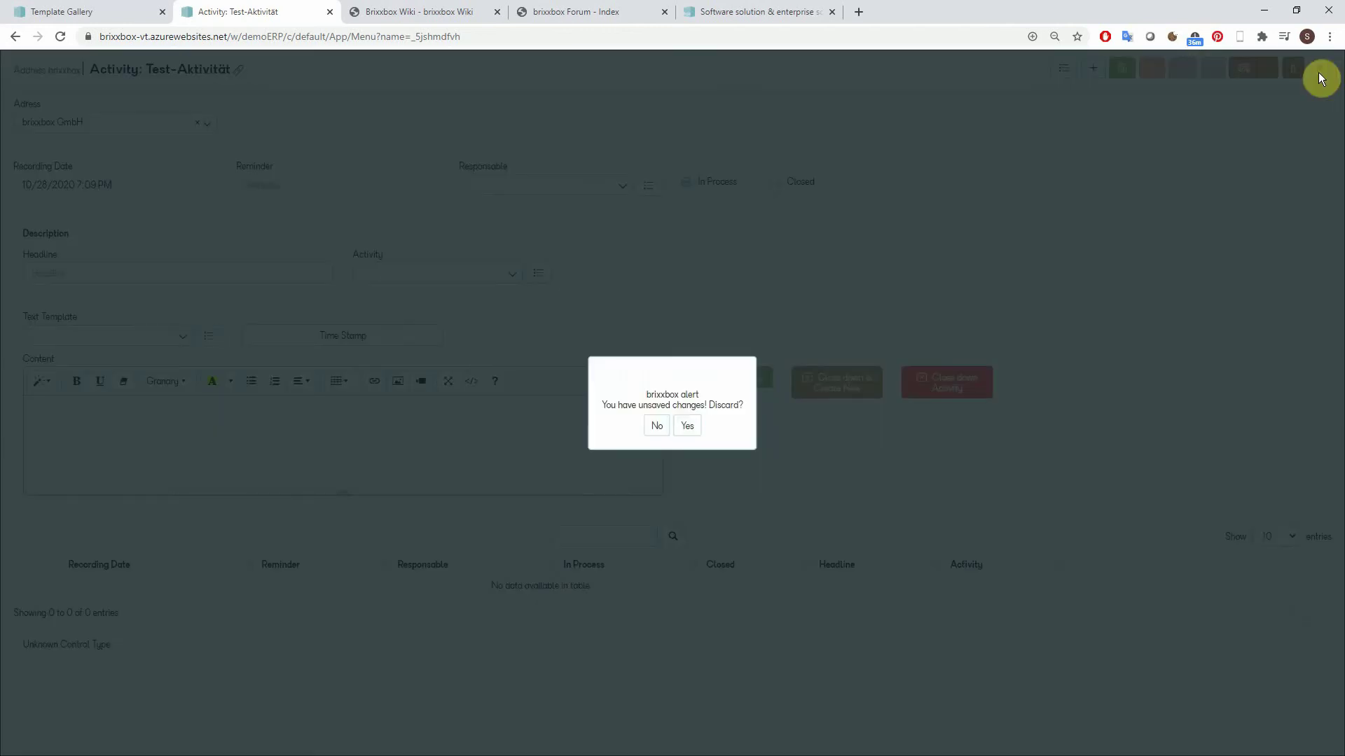
click(686, 426)
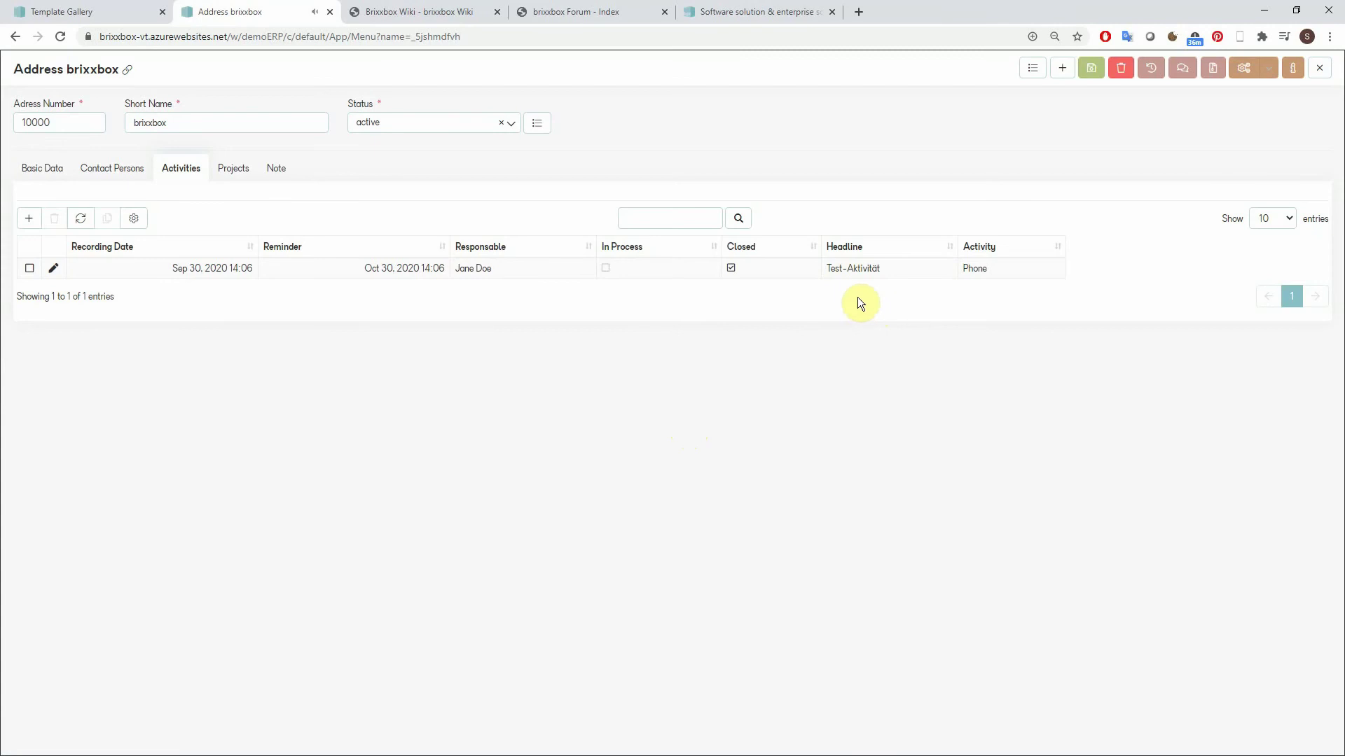
click(1319, 73)
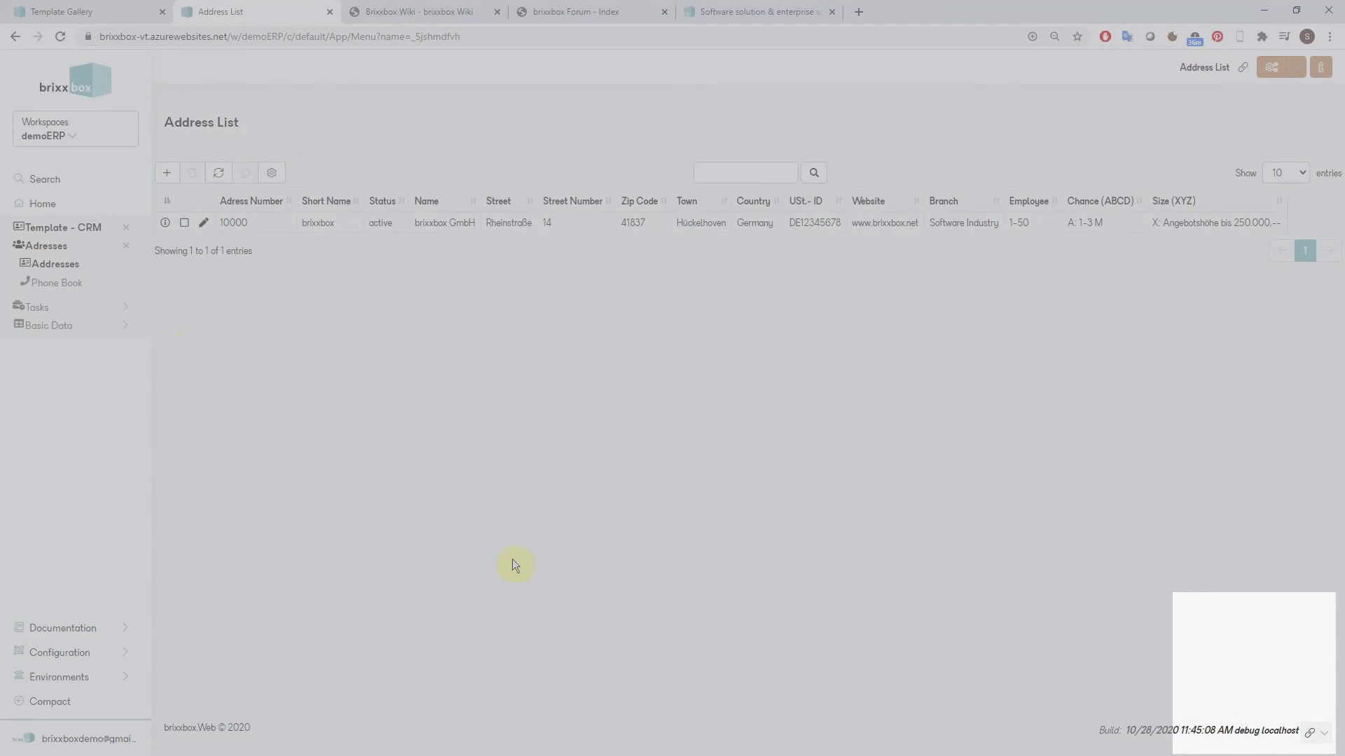
- Open the Phone Book in a new browser tab and also in the original Address List tab
click(1322, 734)
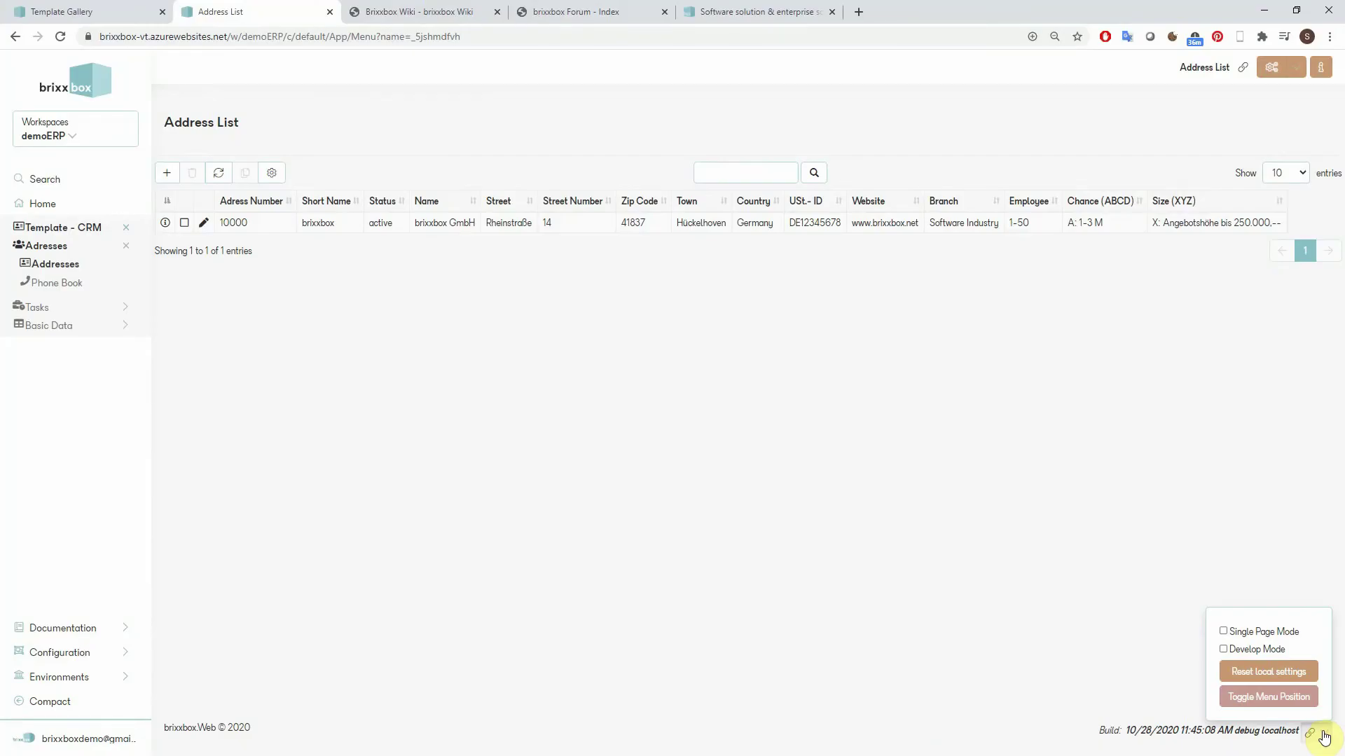
right_click(56, 284)
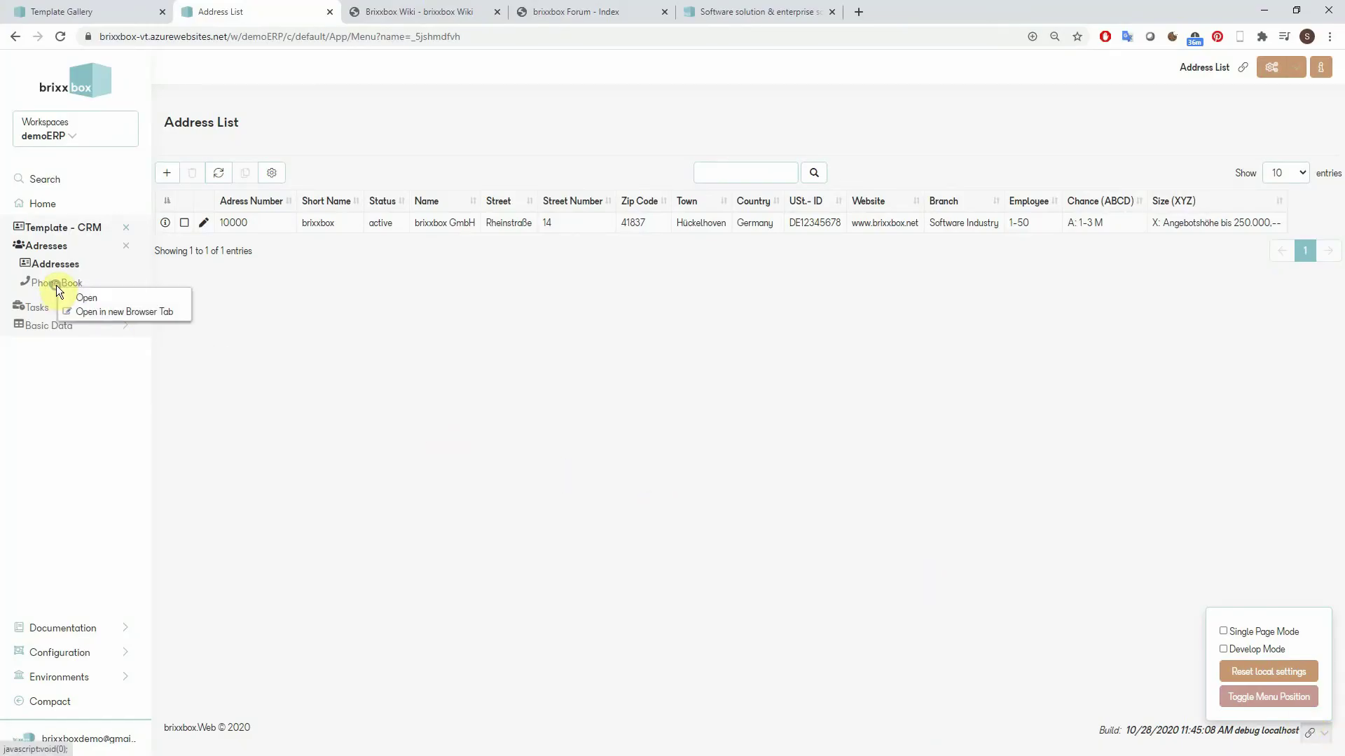
click(88, 313)
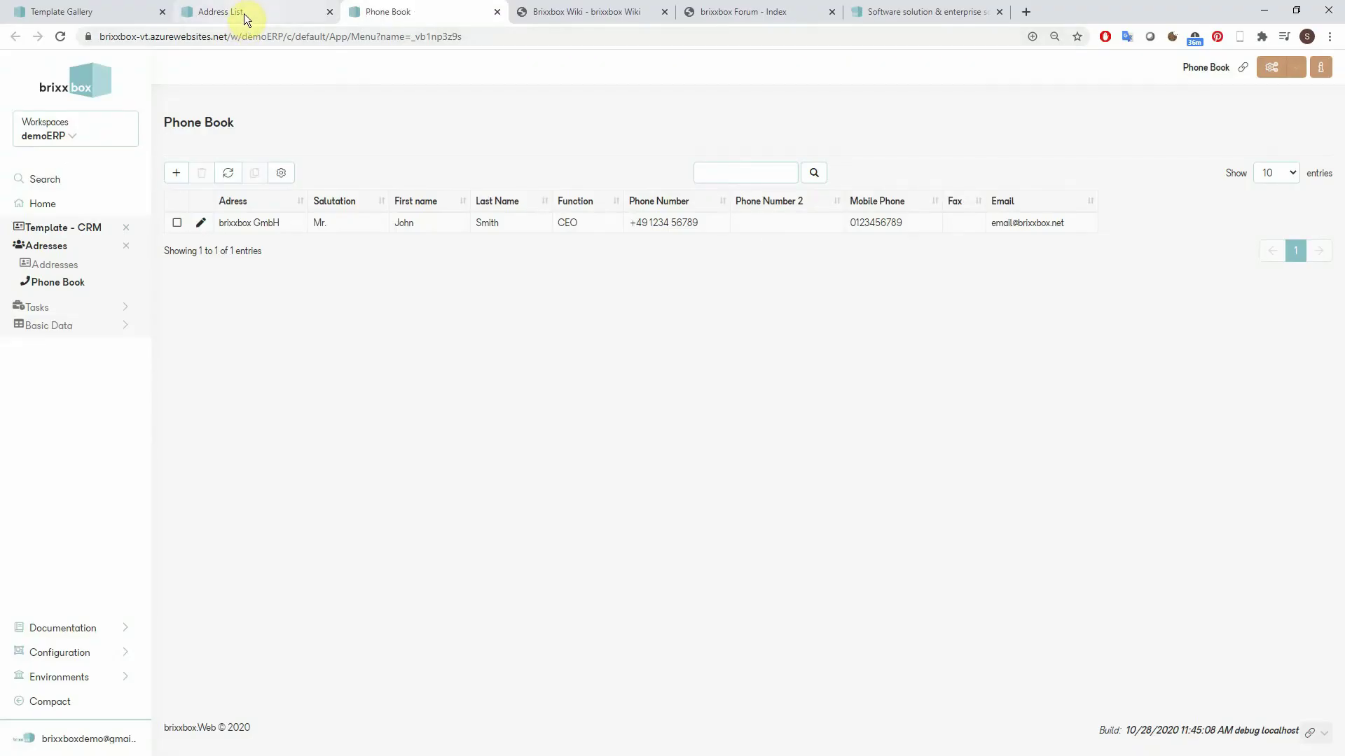
click(253, 14)
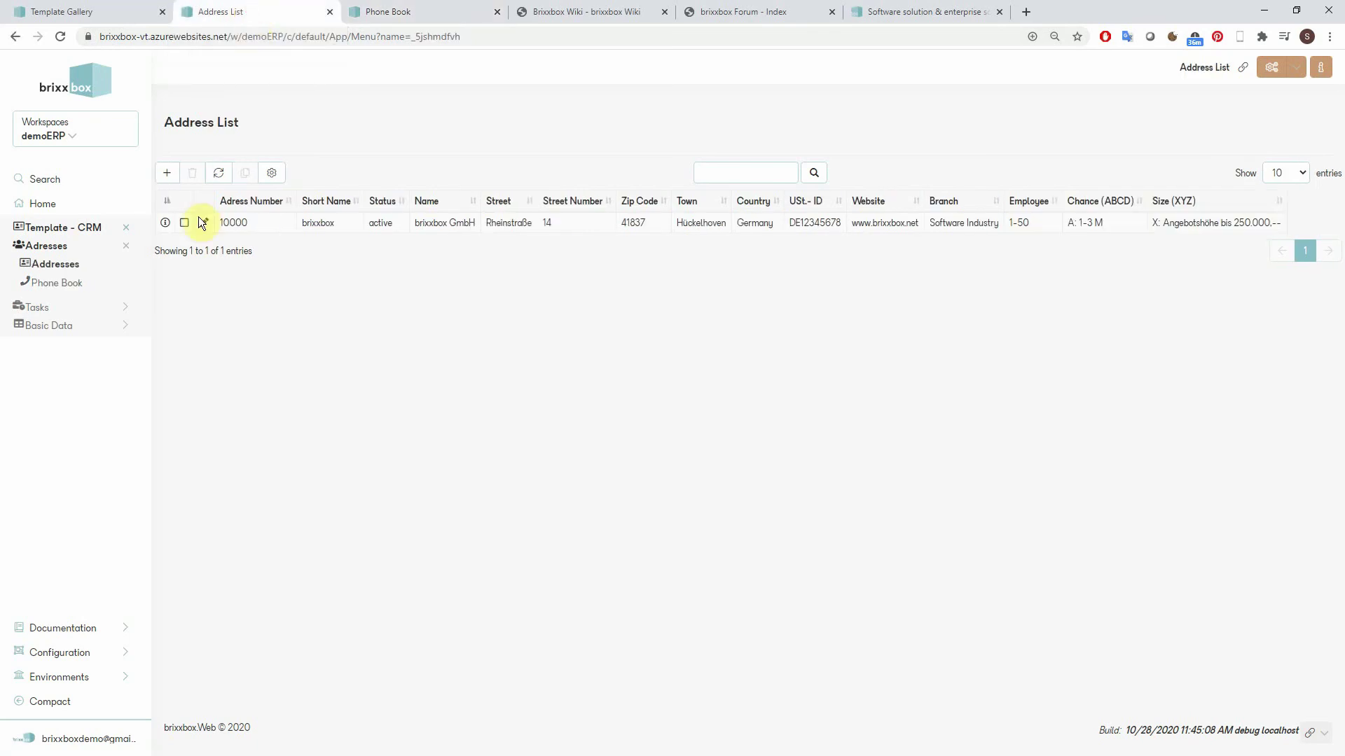
click(60, 282)
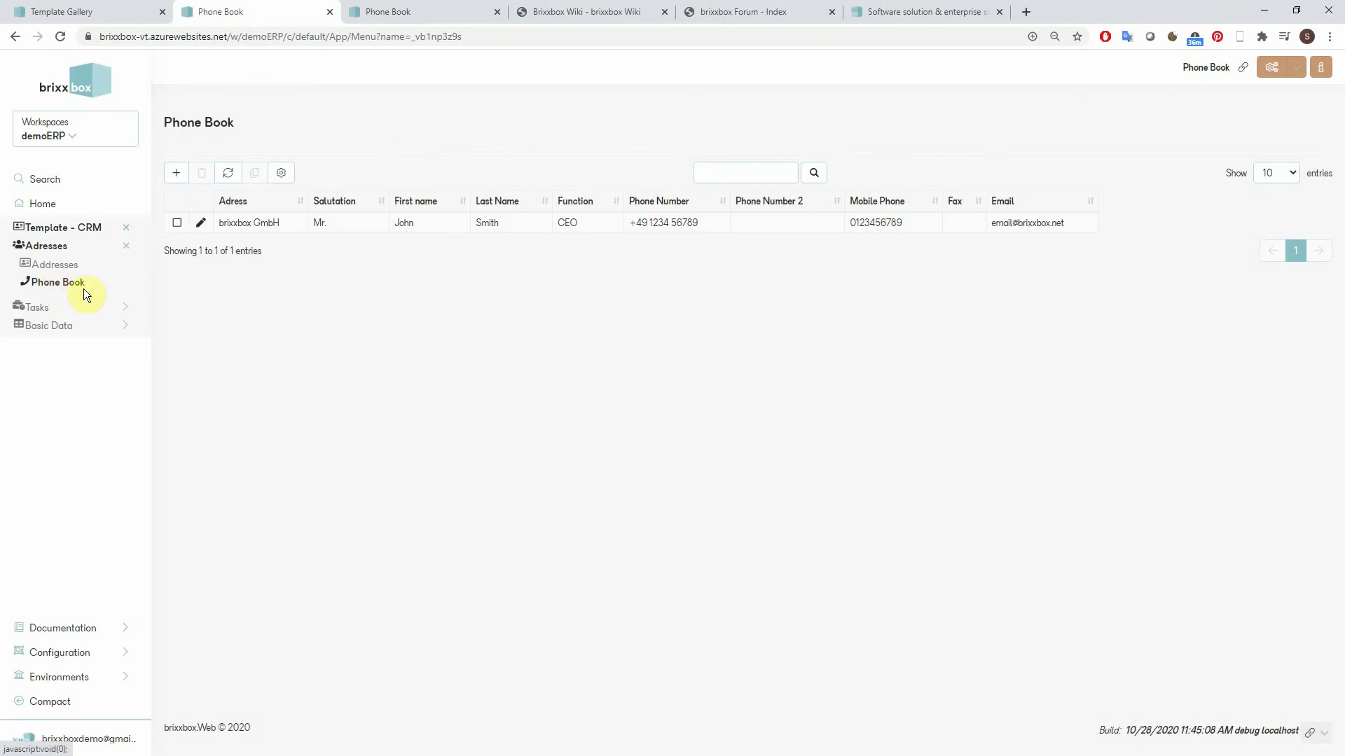
- Enable Single Page Mode in the local display settings and close the extra Phone Book tab
click(1323, 733)
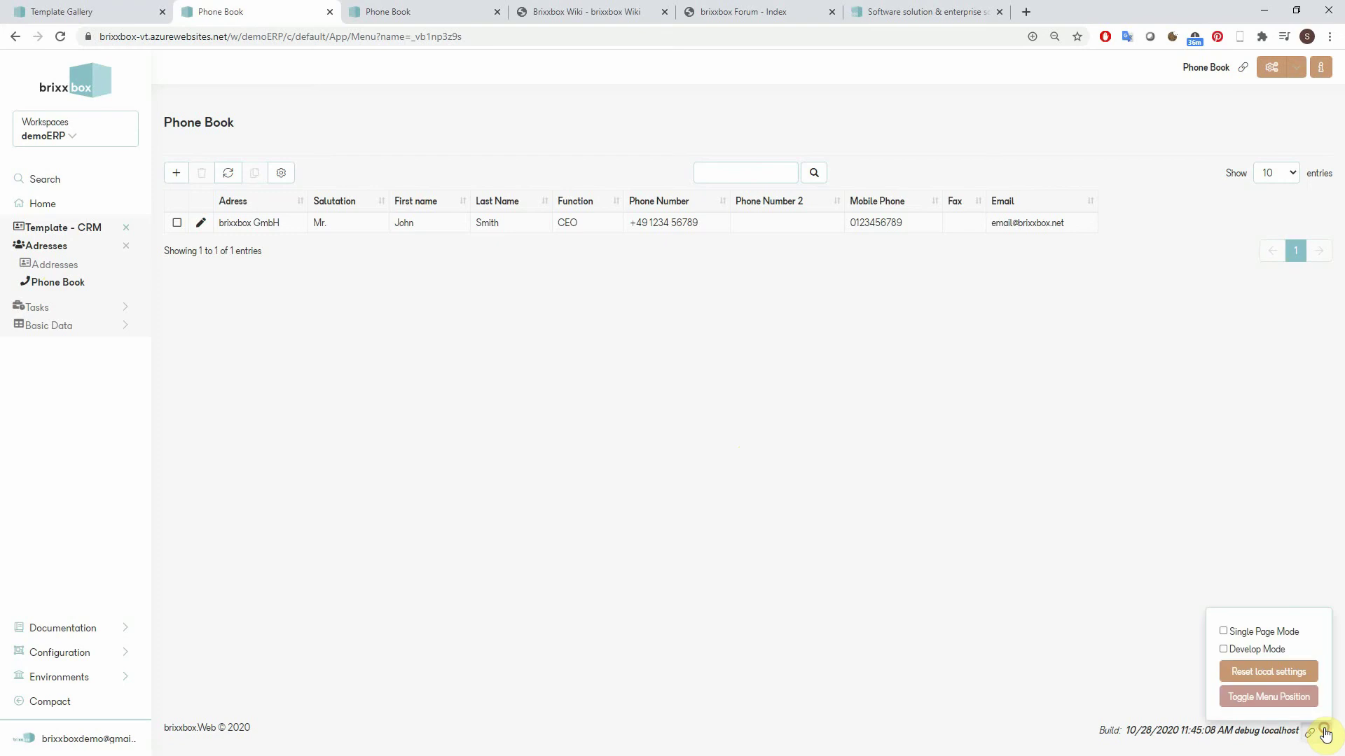
click(1223, 631)
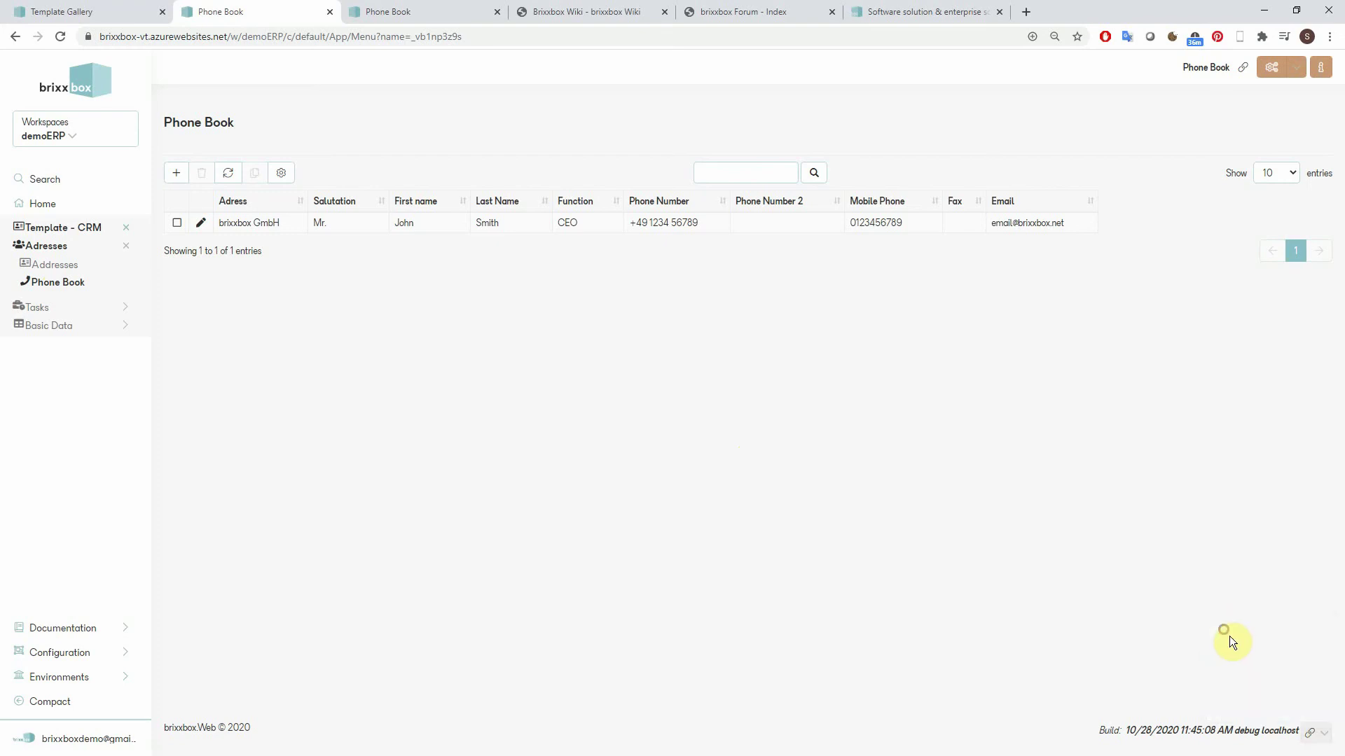
click(1323, 733)
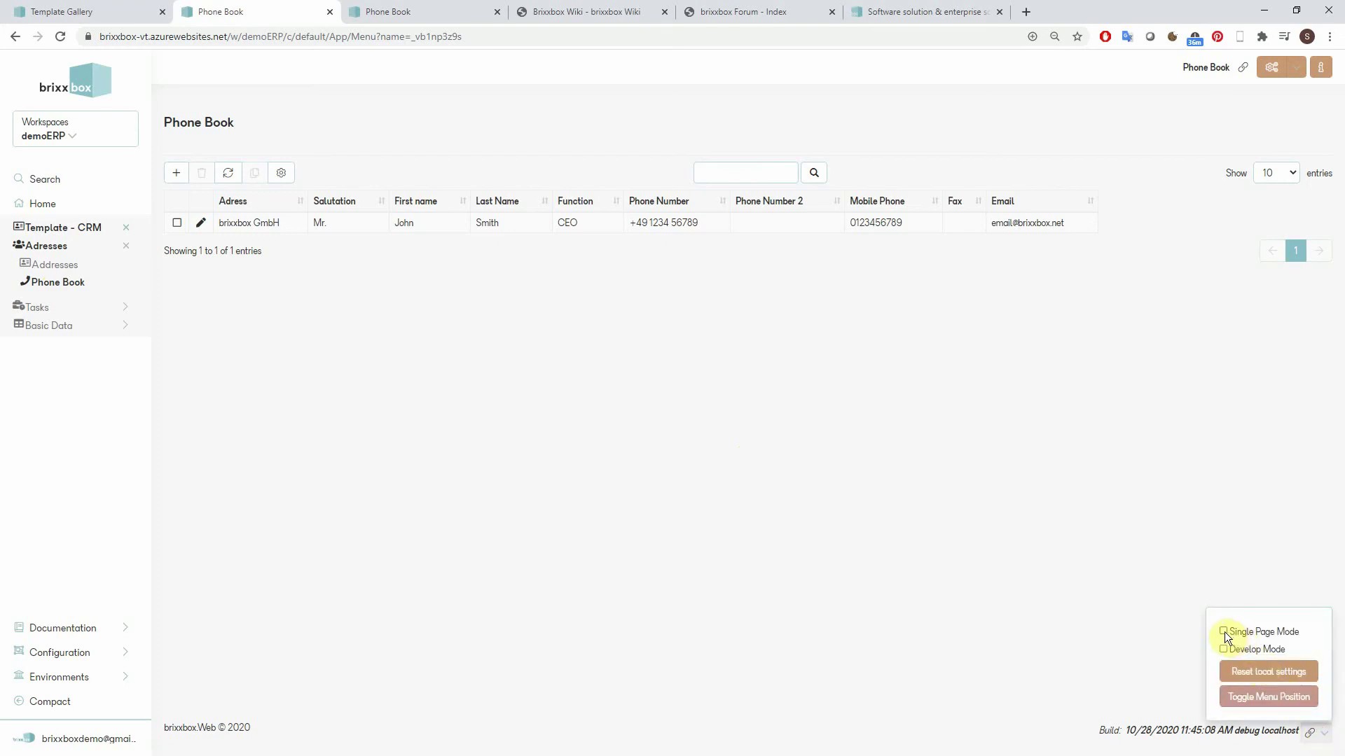
click(1225, 632)
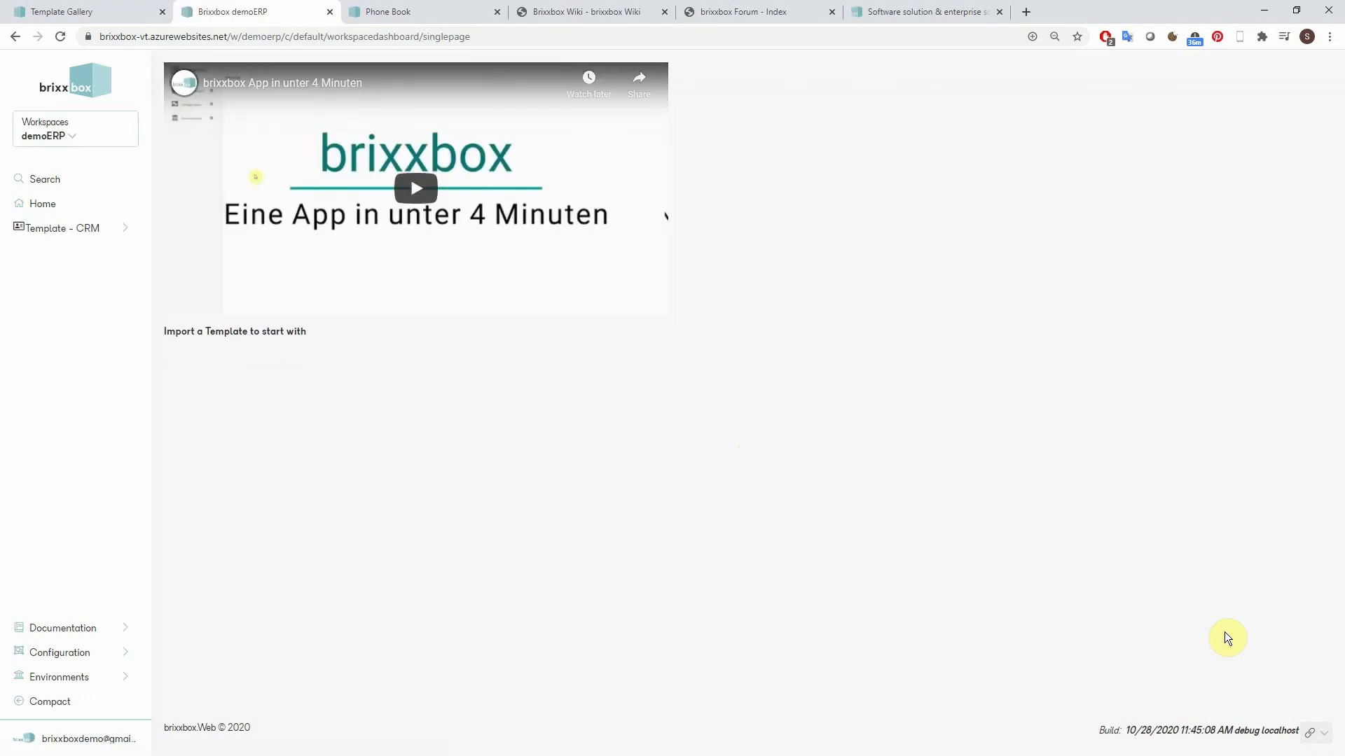
click(496, 12)
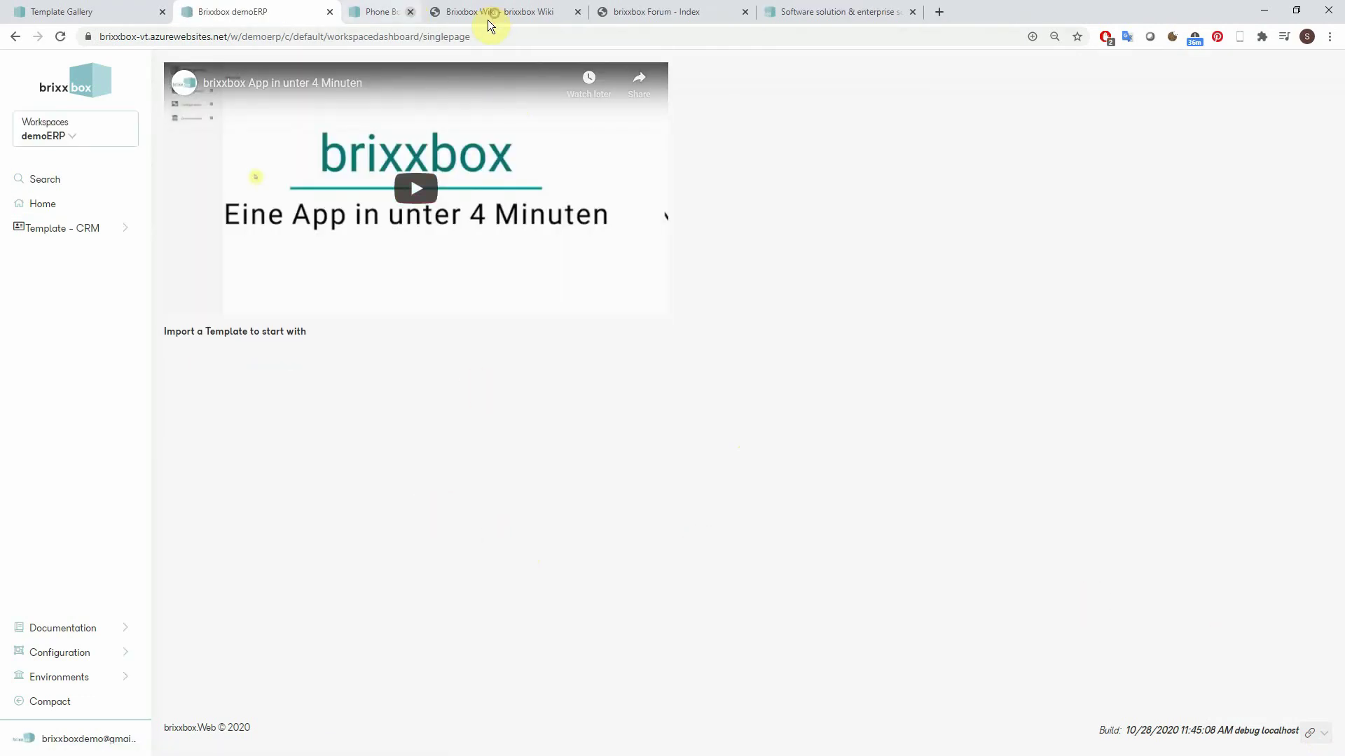
- Open Address List and Phone Book as side-by-side workspace tabs from the Template - CRM sidebar
click(107, 229)
click(58, 249)
click(53, 264)
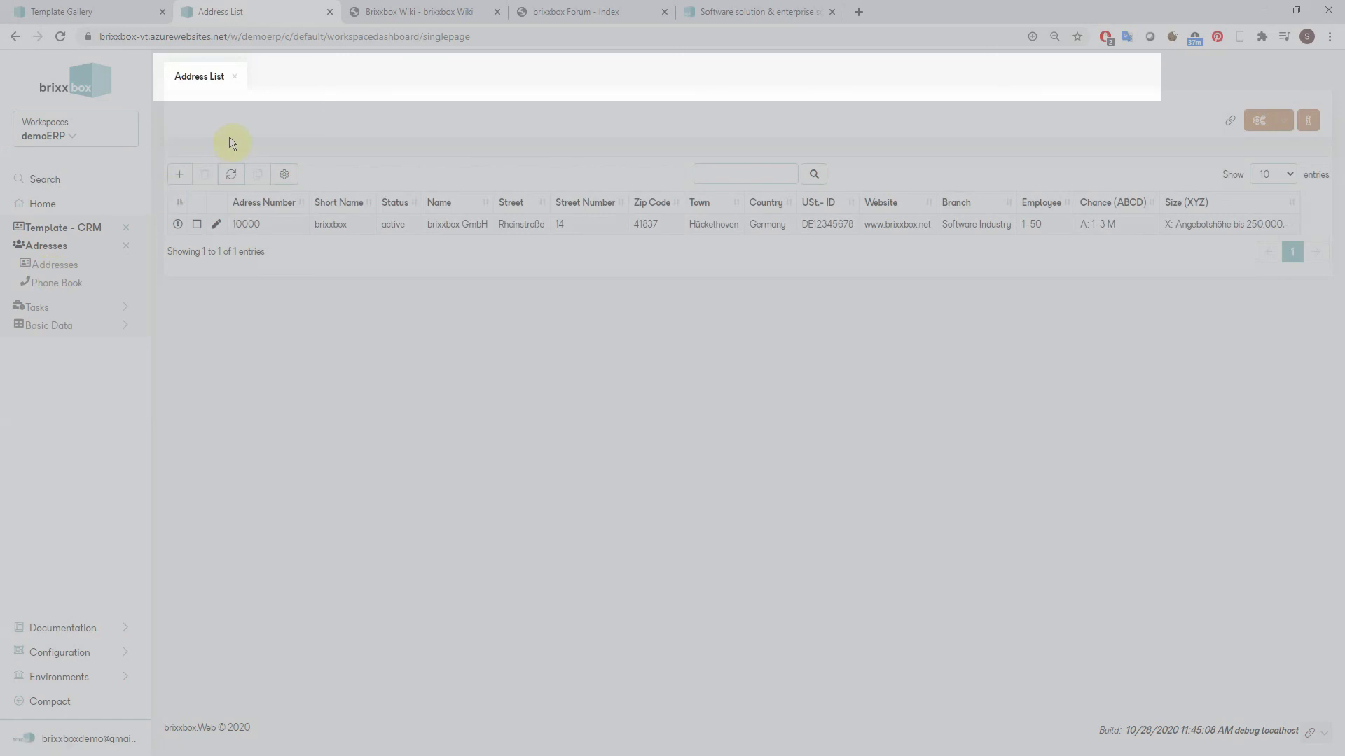
click(56, 284)
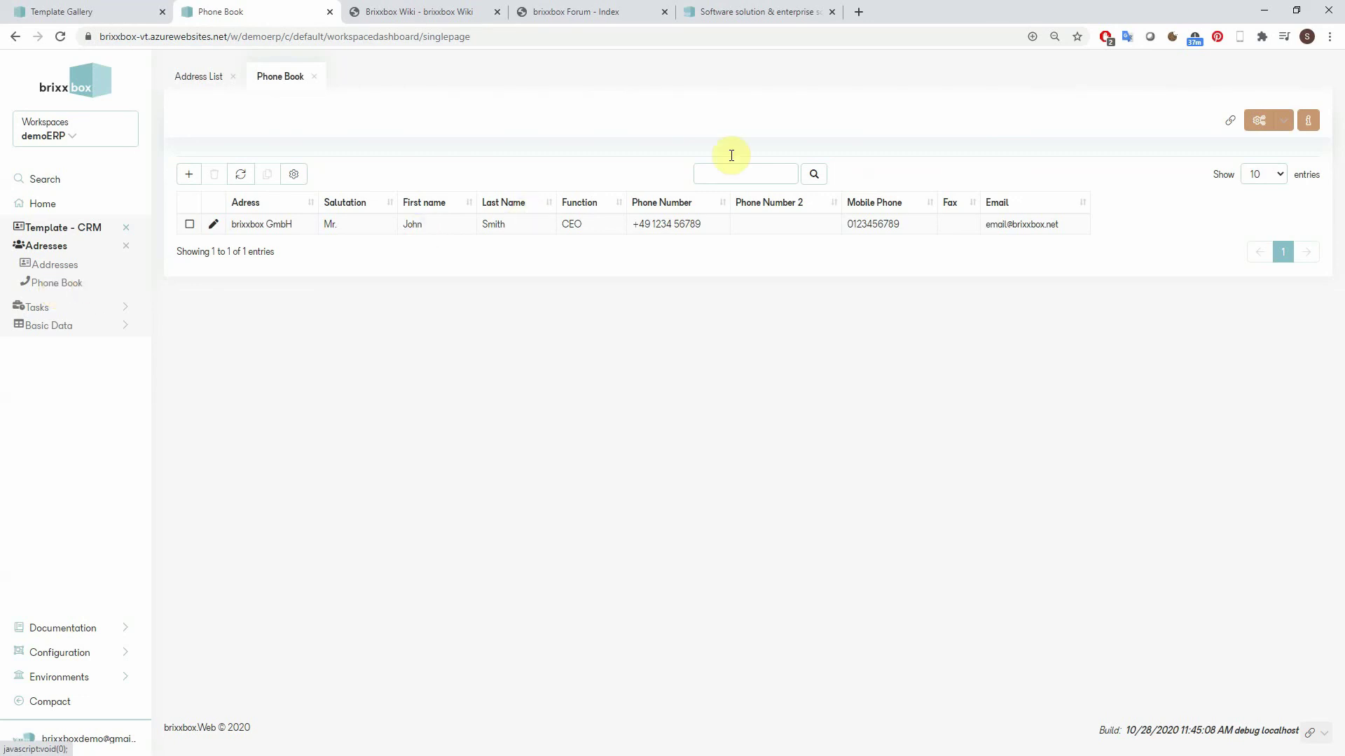
- Install brixxbox as a standalone Chrome app via Install brixxbox..
click(1331, 37)
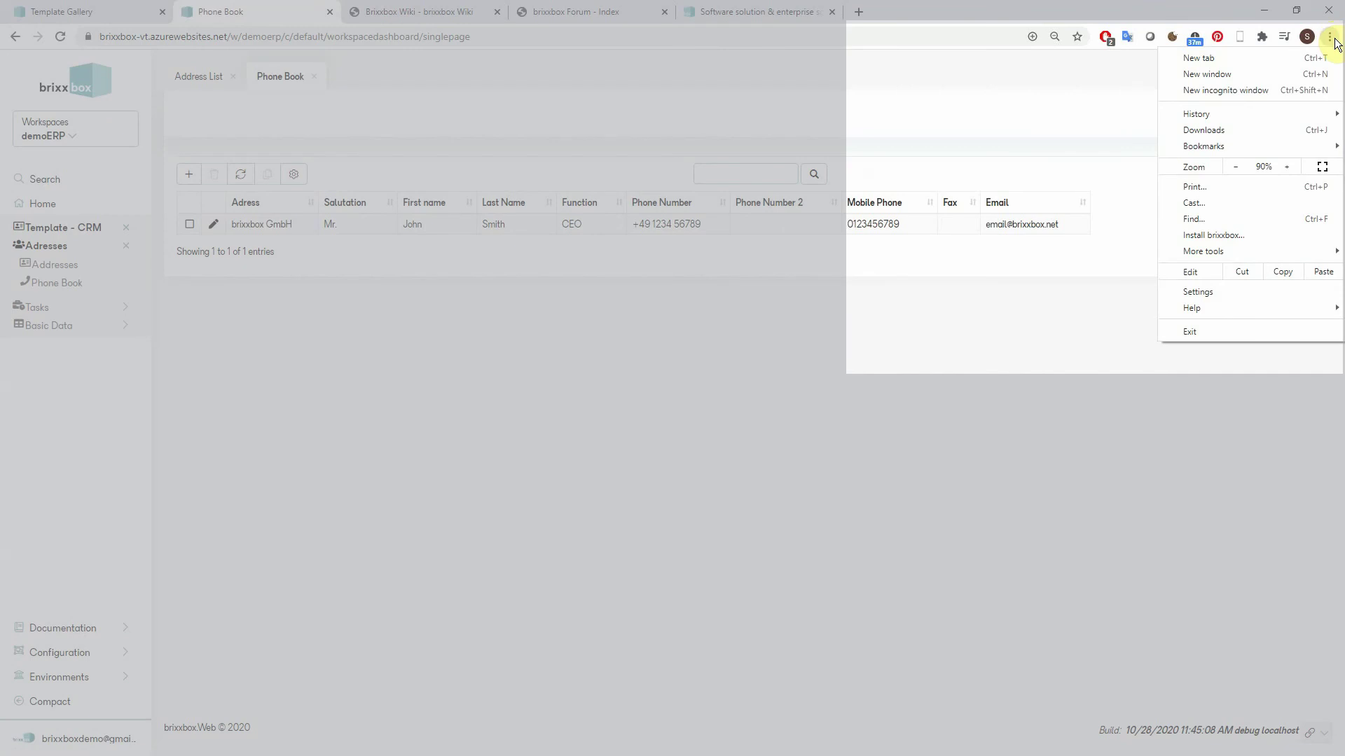
click(1266, 237)
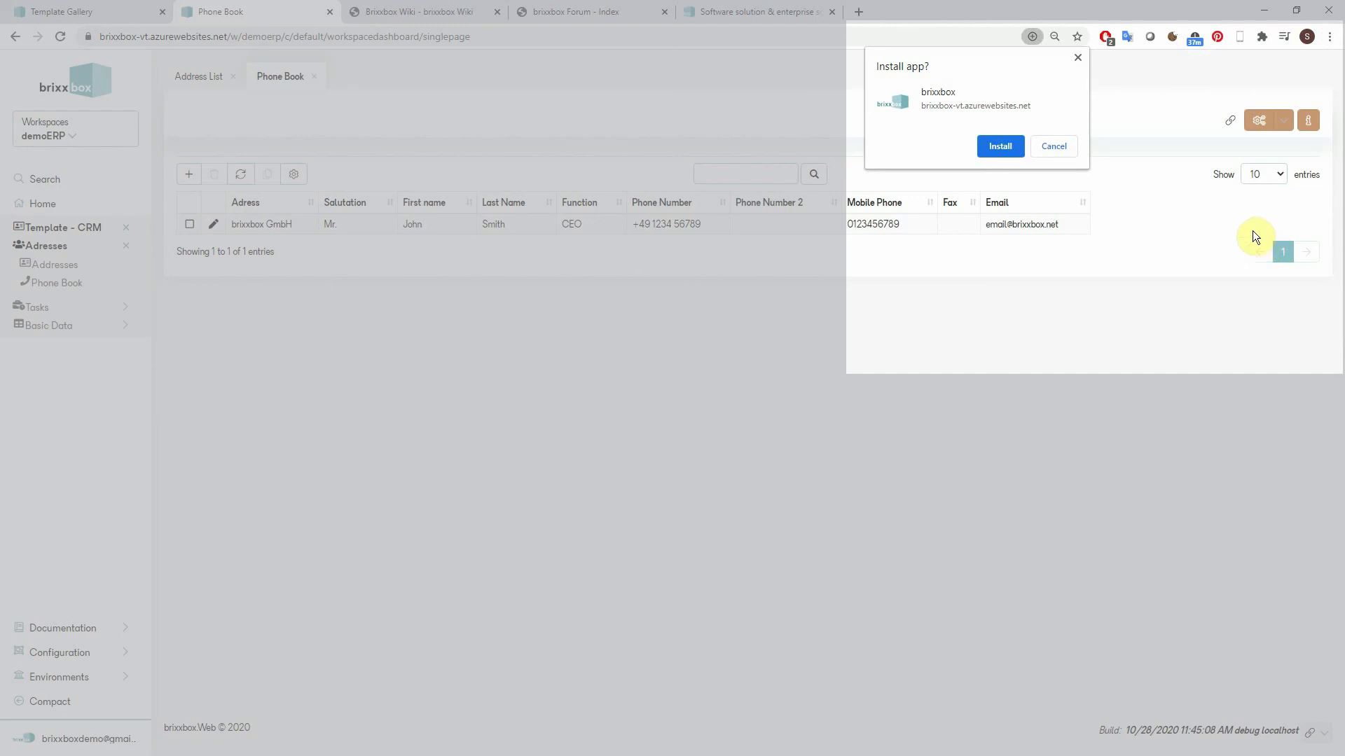
click(1007, 151)
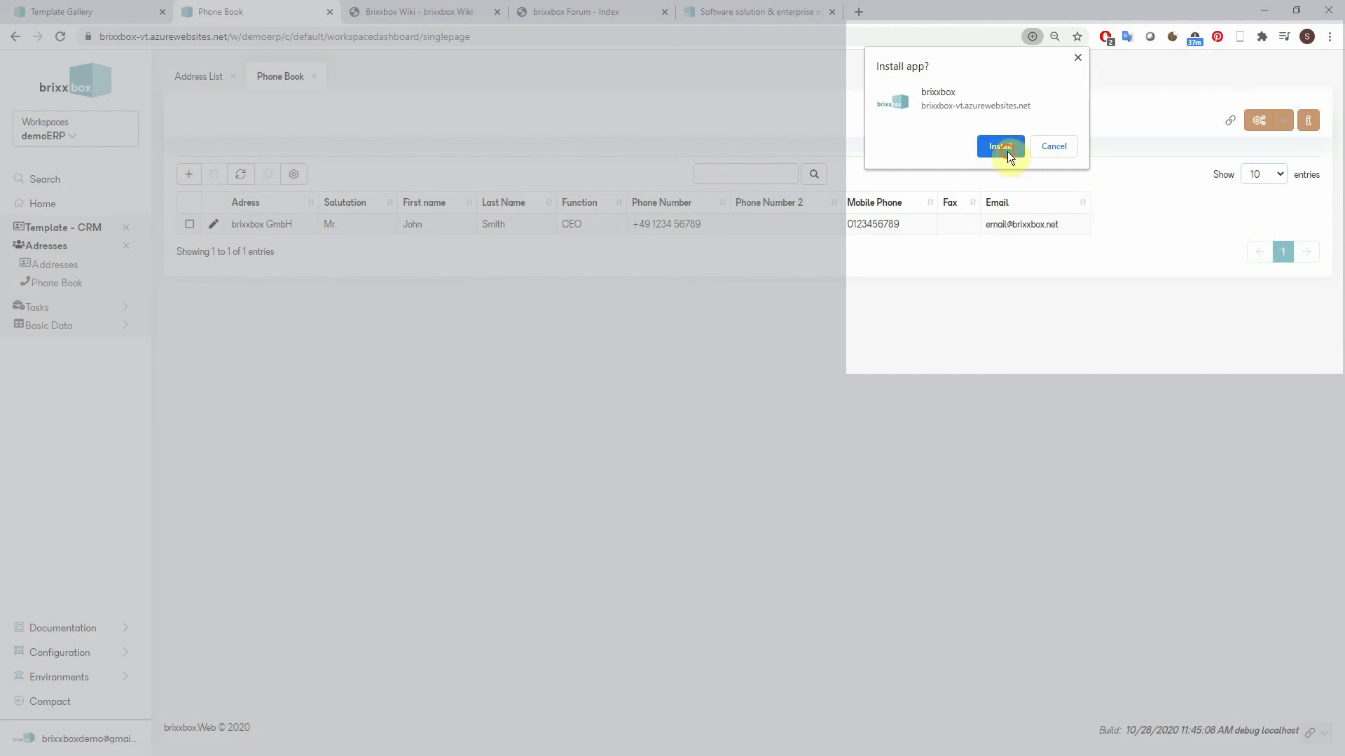